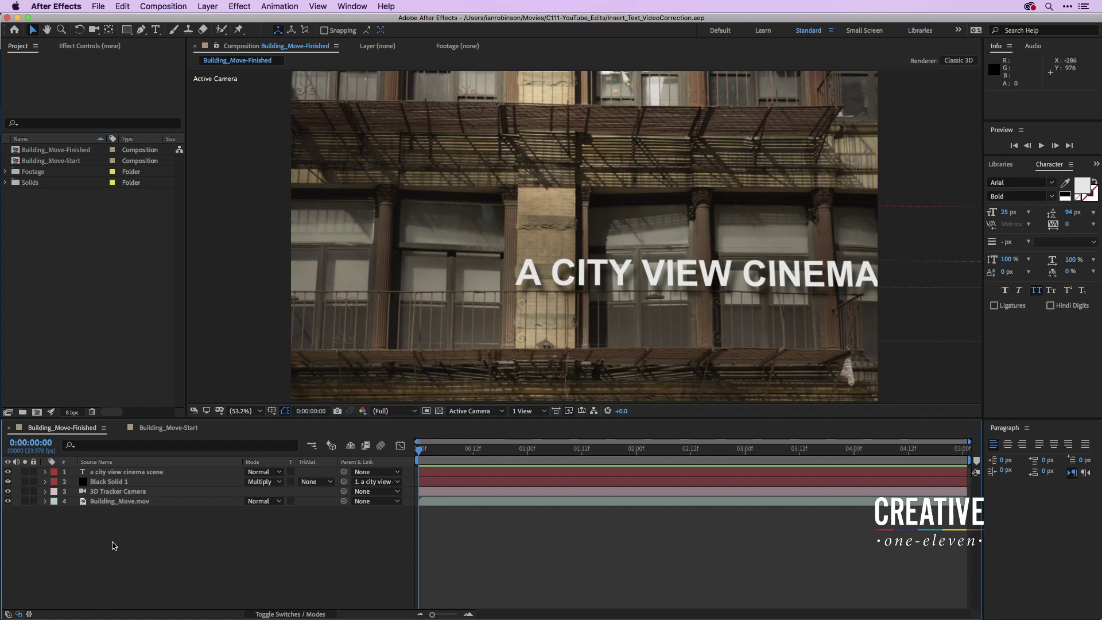
Preview the finished composition, and open the Building_Move-Start composition to scrub through its building footage.
key("space")
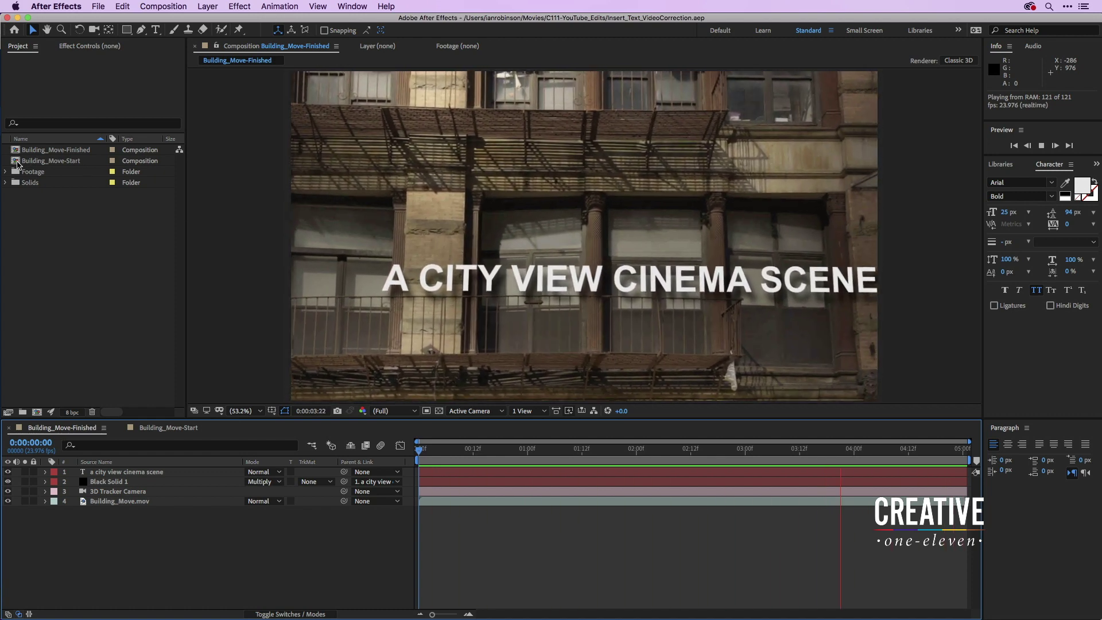
double_click(22, 163)
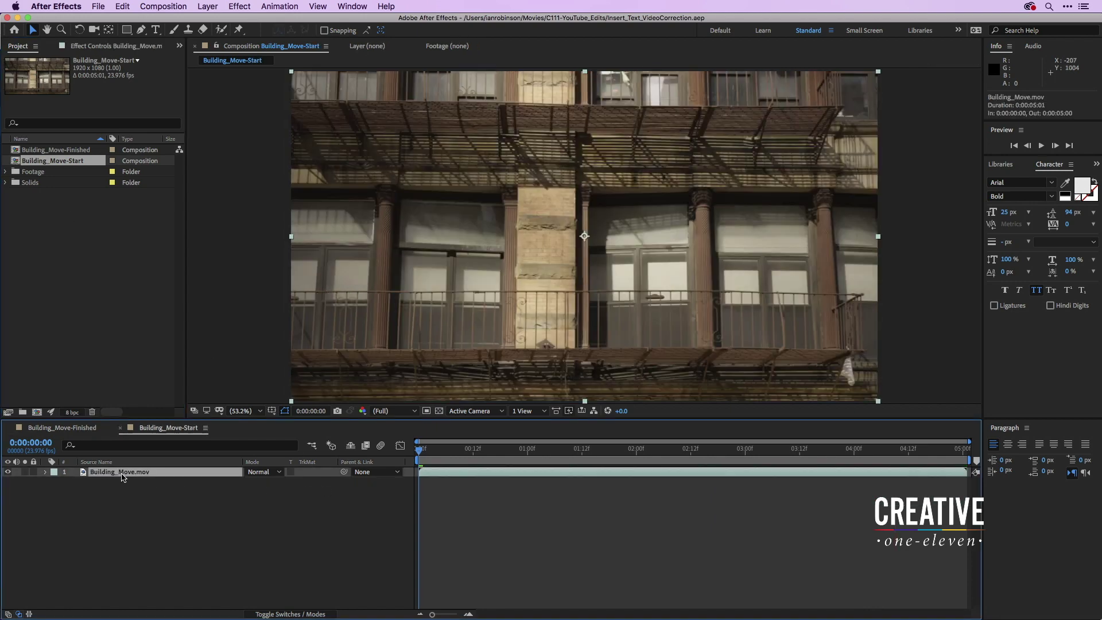
left_click(428, 453)
left_click_drag(428, 453, 618, 450)
key("Home")
Run Track Camera on the Building_Move.mov layer and set the 3D Camera Tracker's solve method to Mostly Flat Scene.
left_click(279, 6)
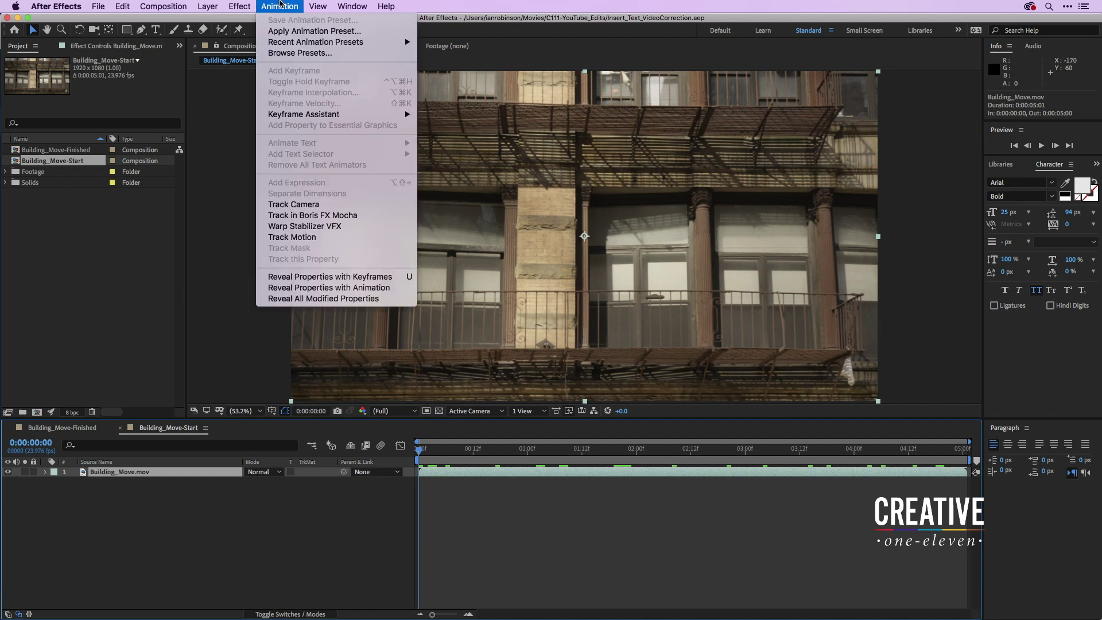
left_click(295, 206)
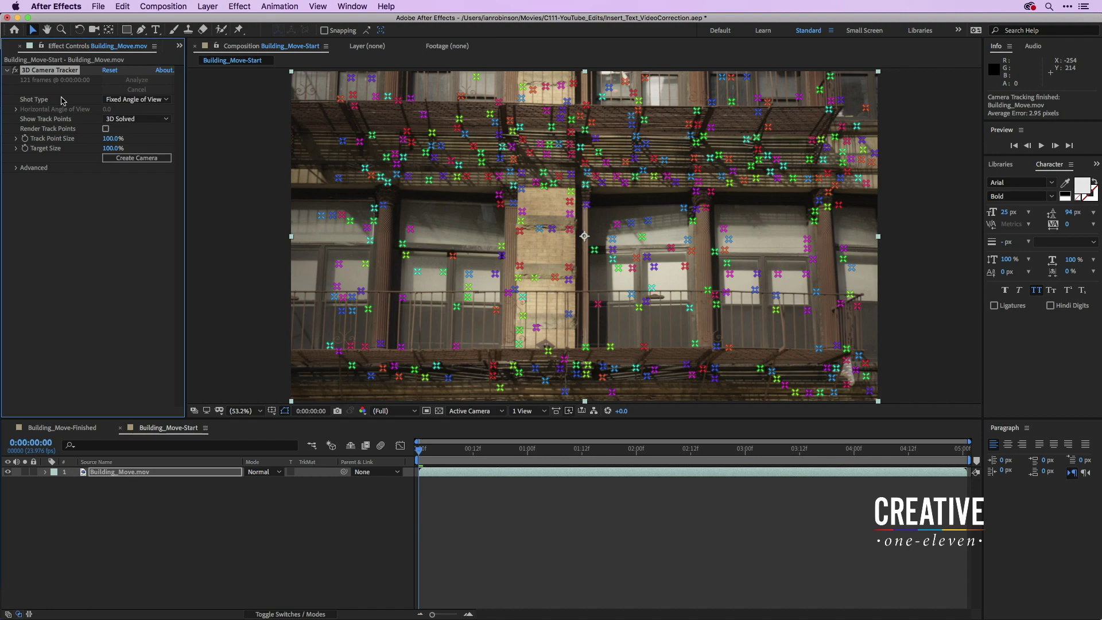
mouse_move(507, 233)
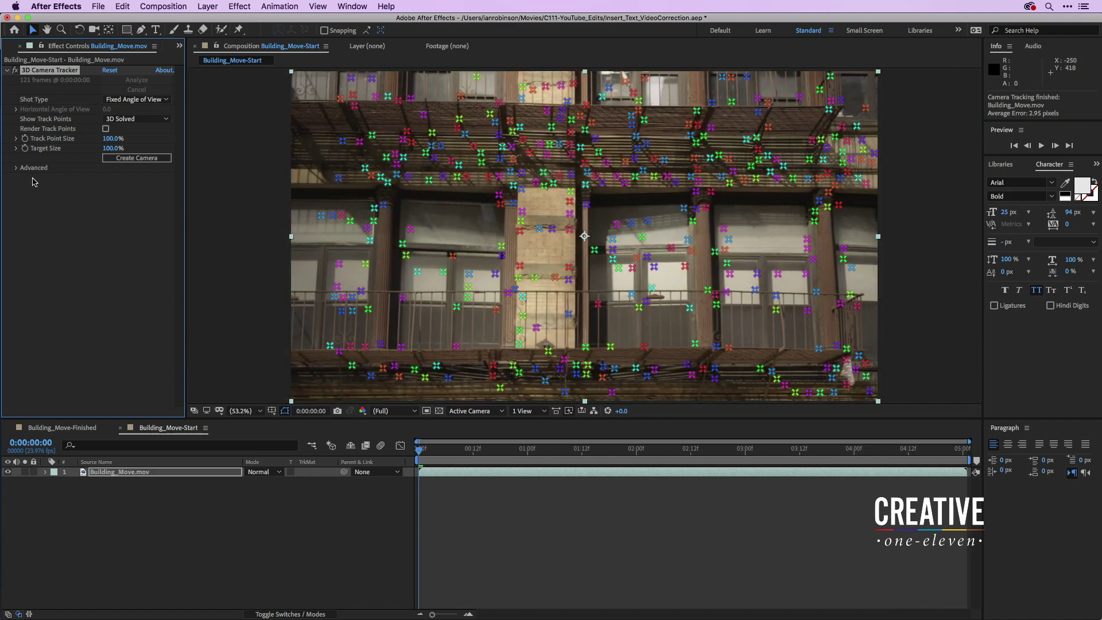
left_click(18, 168)
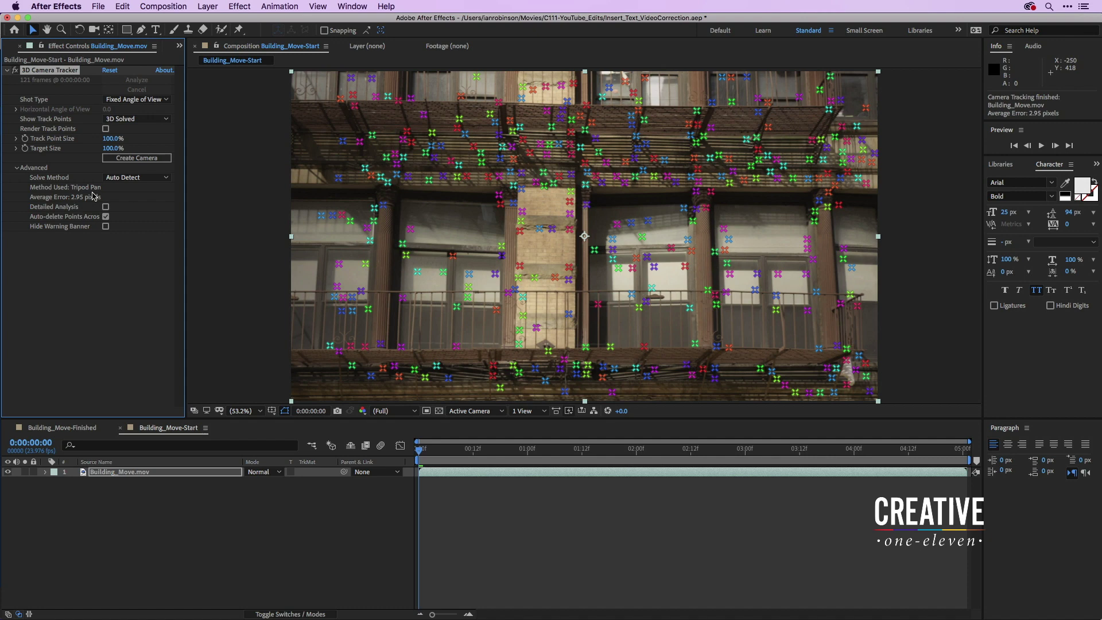
left_click(143, 177)
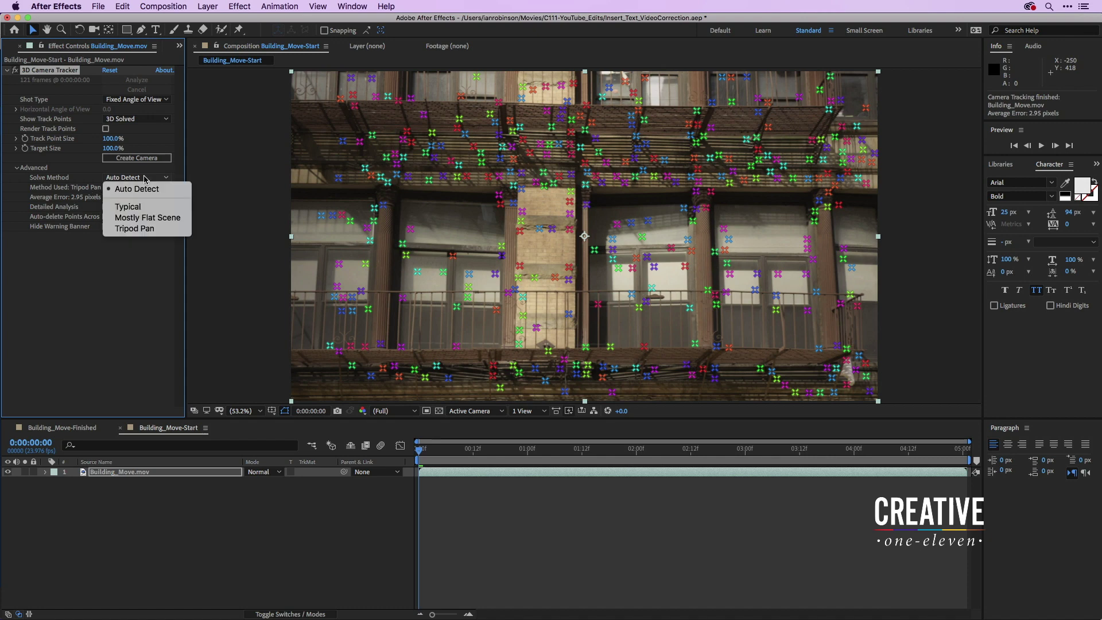
left_click(155, 222)
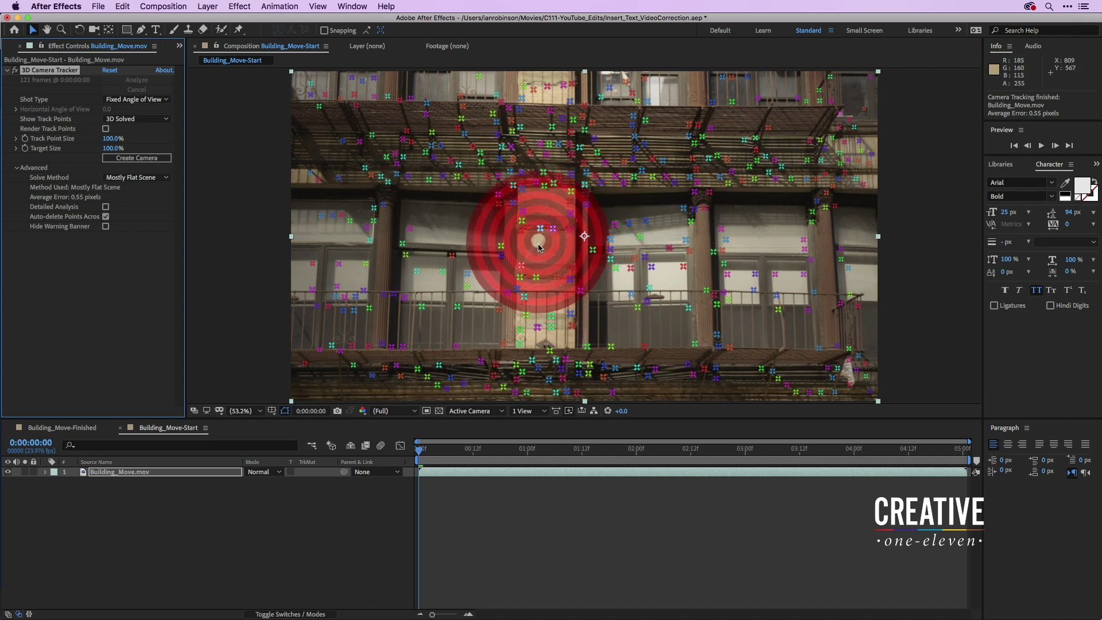
Select the track points on the stone pillar between the windows and create a text layer and camera from them.
mouse_move(540, 247)
left_mouse_down()
mouse_move(569, 242)
mouse_move(579, 227)
mouse_move(570, 194)
mouse_move(516, 197)
mouse_move(514, 219)
mouse_move(519, 264)
mouse_move(580, 253)
left_mouse_up()
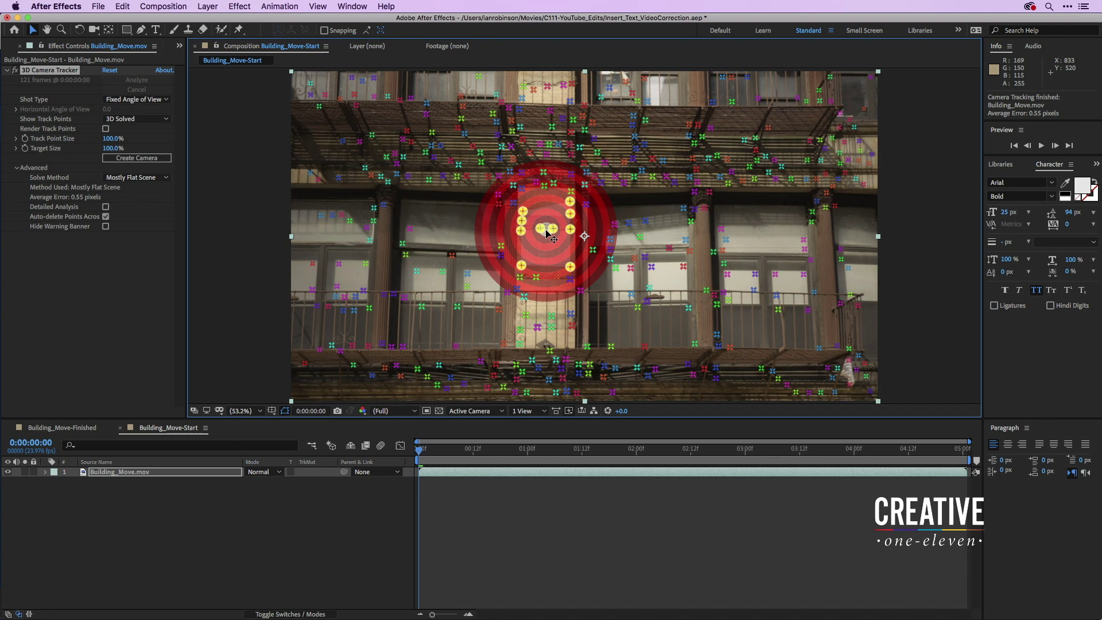
mouse_move(546, 231)
left_mouse_down()
mouse_move(760, 236)
mouse_move(524, 233)
mouse_move(398, 255)
mouse_move(548, 229)
left_mouse_up()
right_click(547, 230)
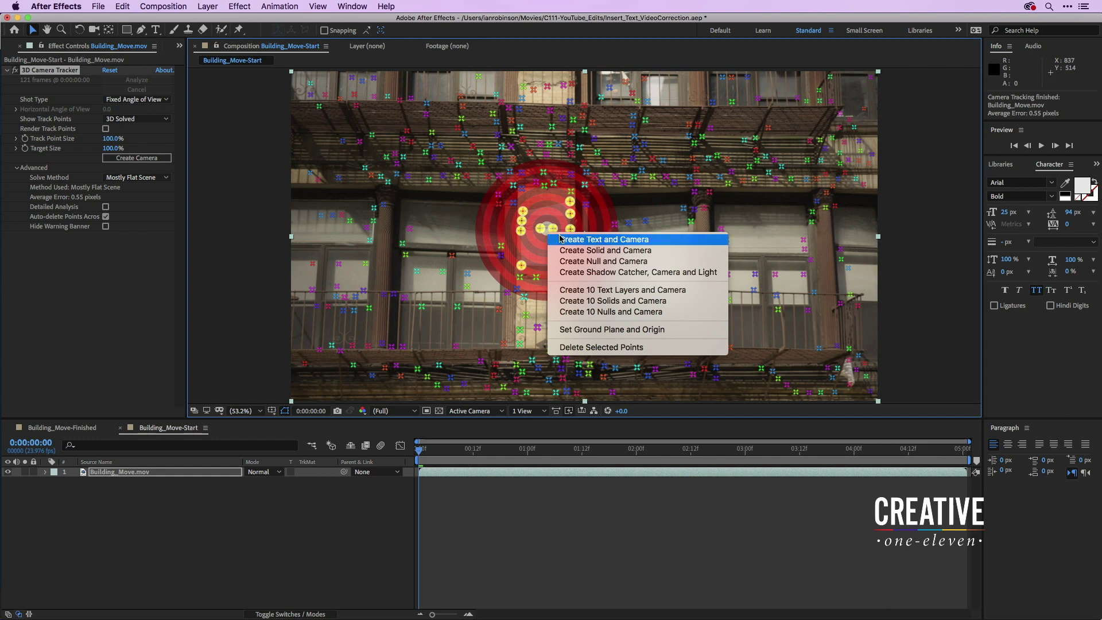
left_click(560, 239)
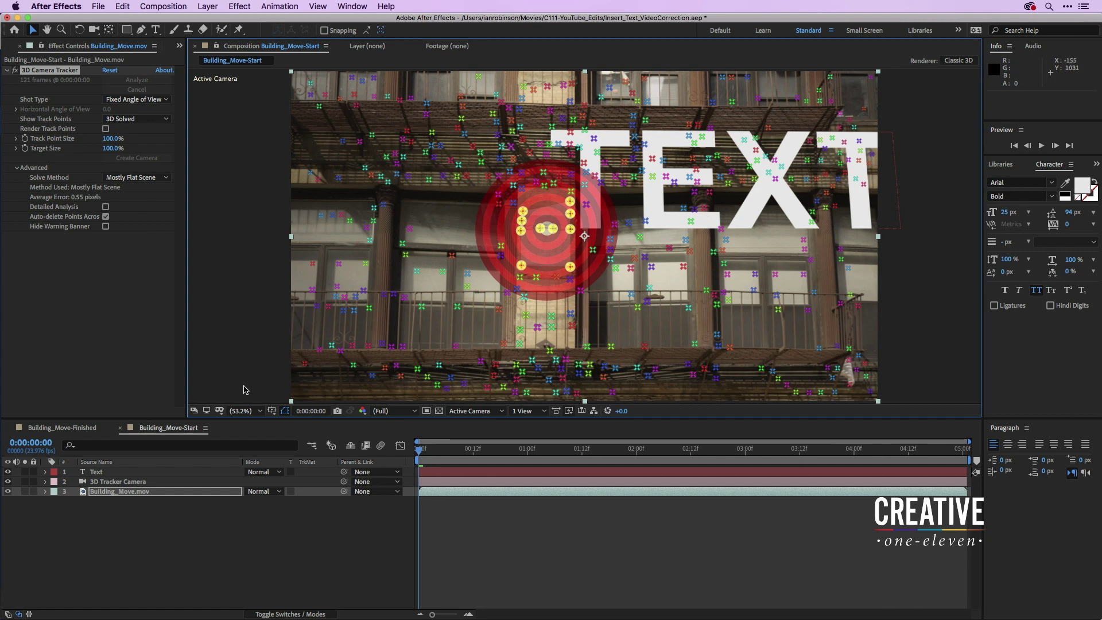
Replace the placeholder text of the tracked text layer with "a city view cinema scene".
double_click(86, 473)
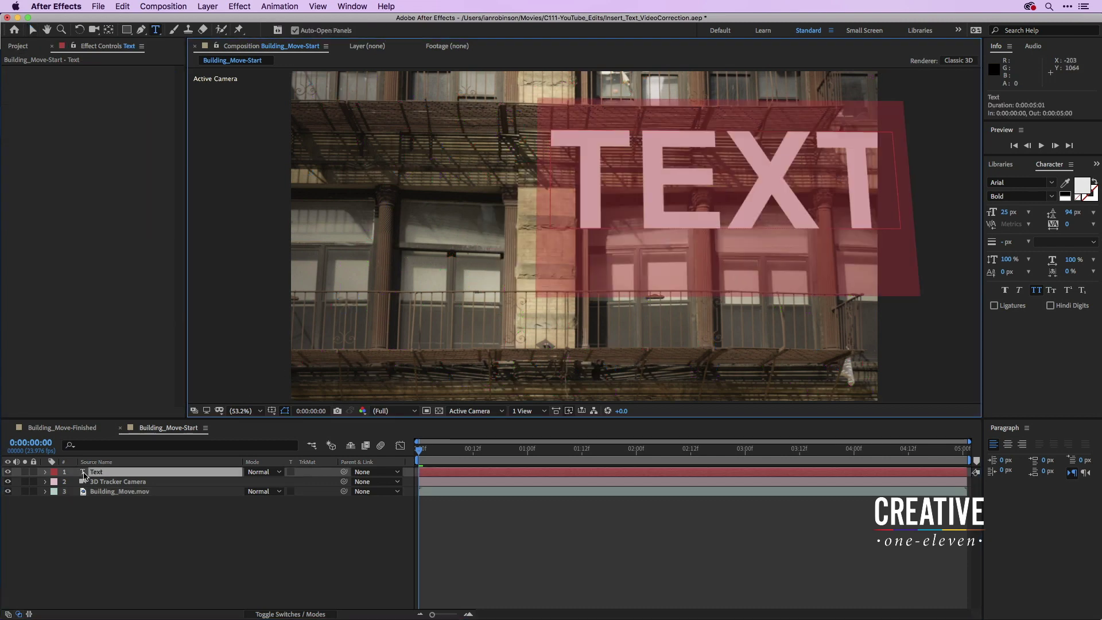
type("a new")
key("BackSpace")
key("BackSpace")
key("BackSpace")
key("BackSpace")
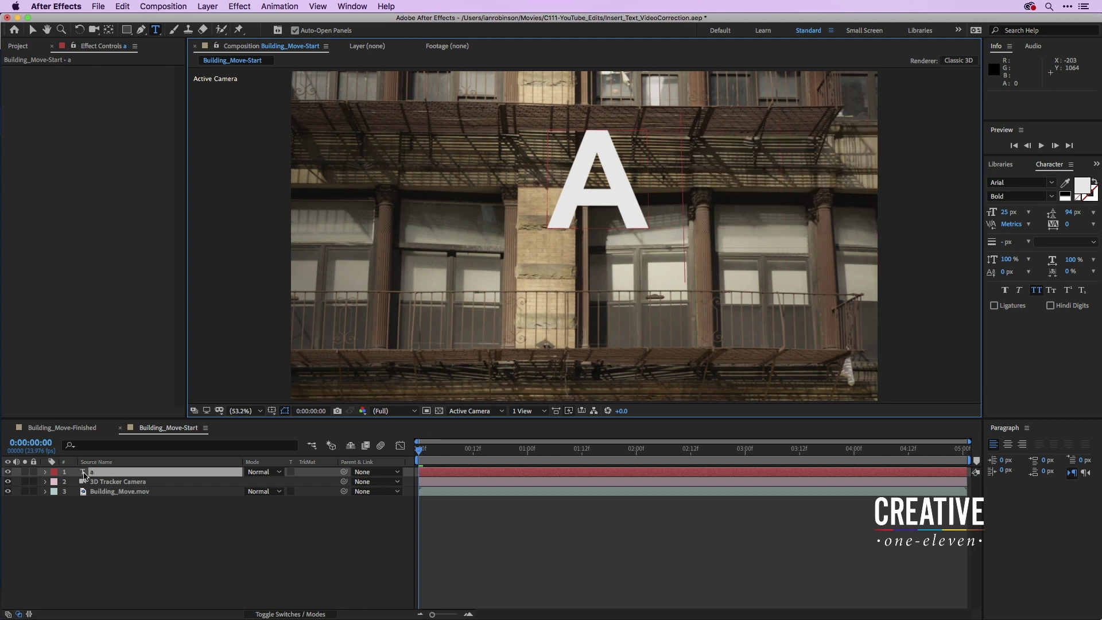
type("city view")
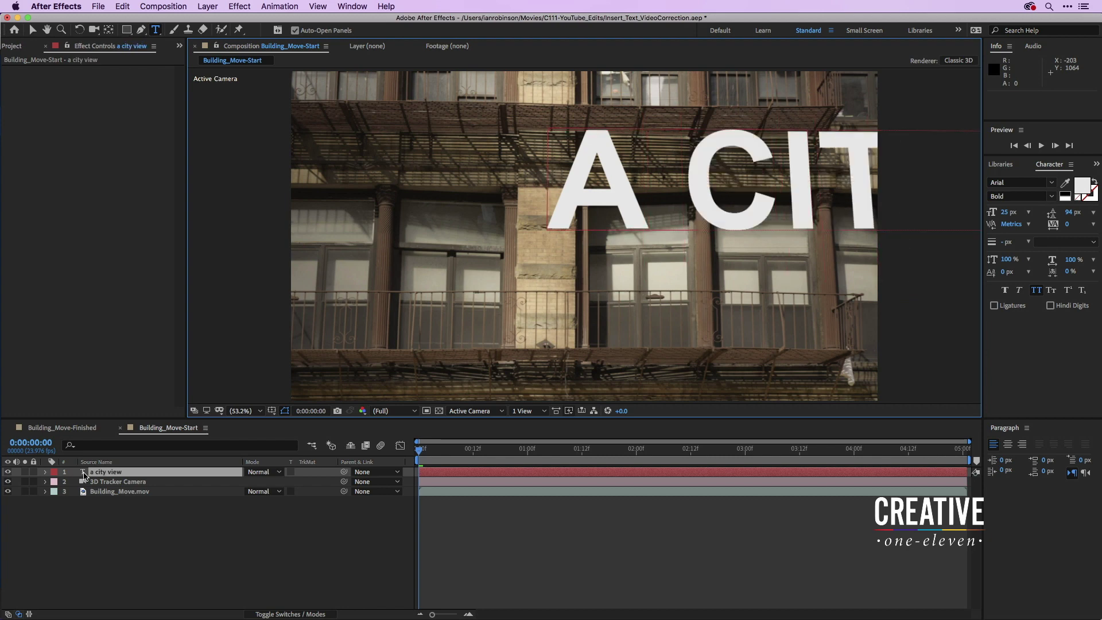
type(" cinema")
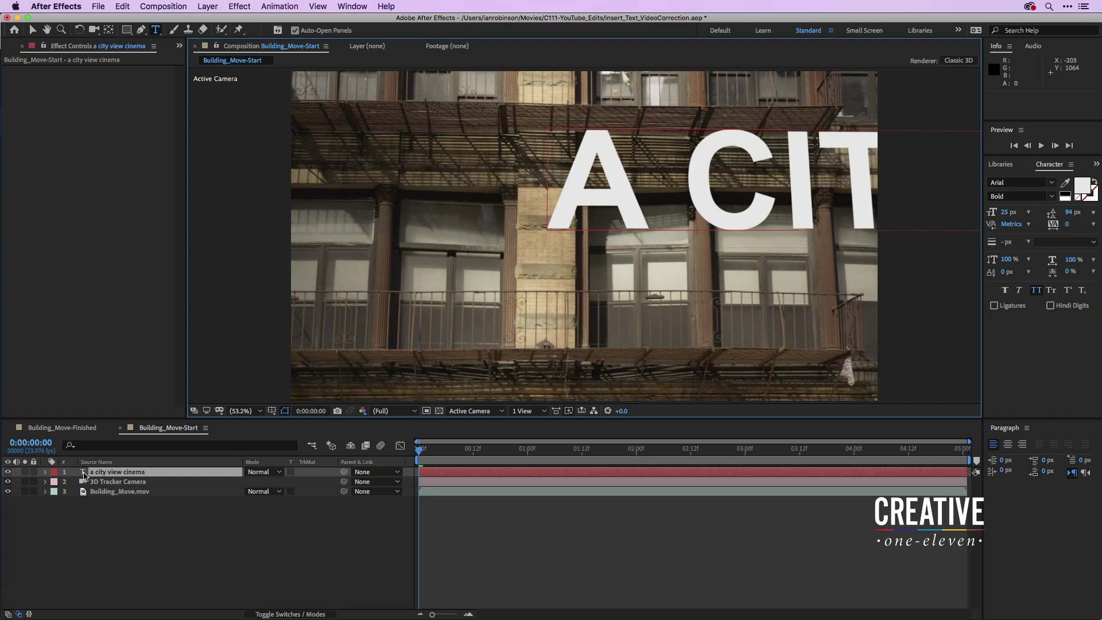
type(" scene")
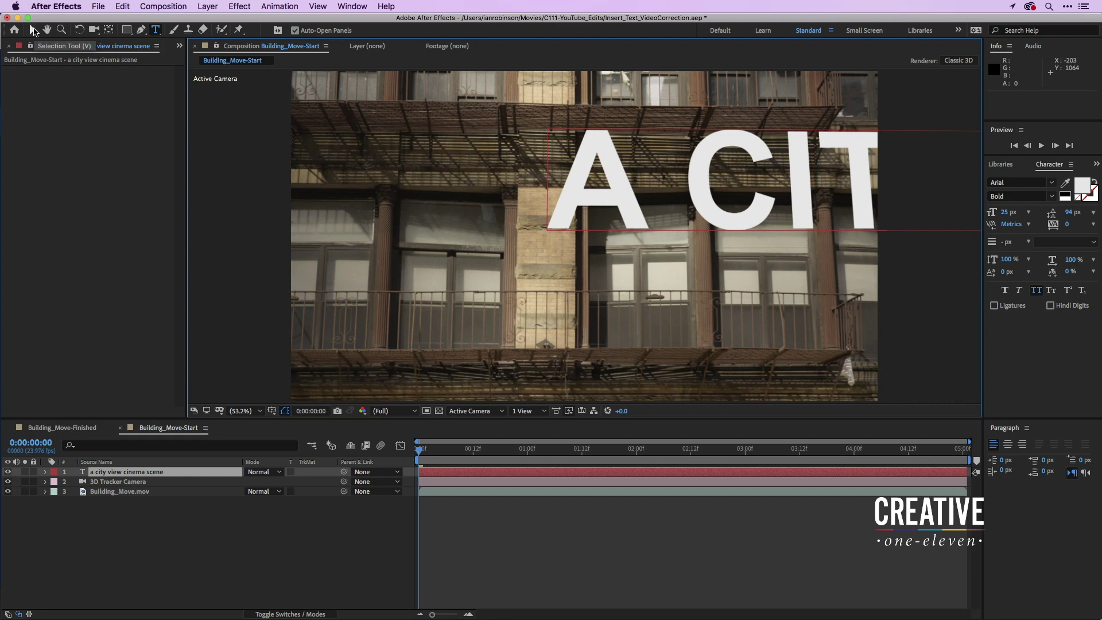
left_click(33, 31)
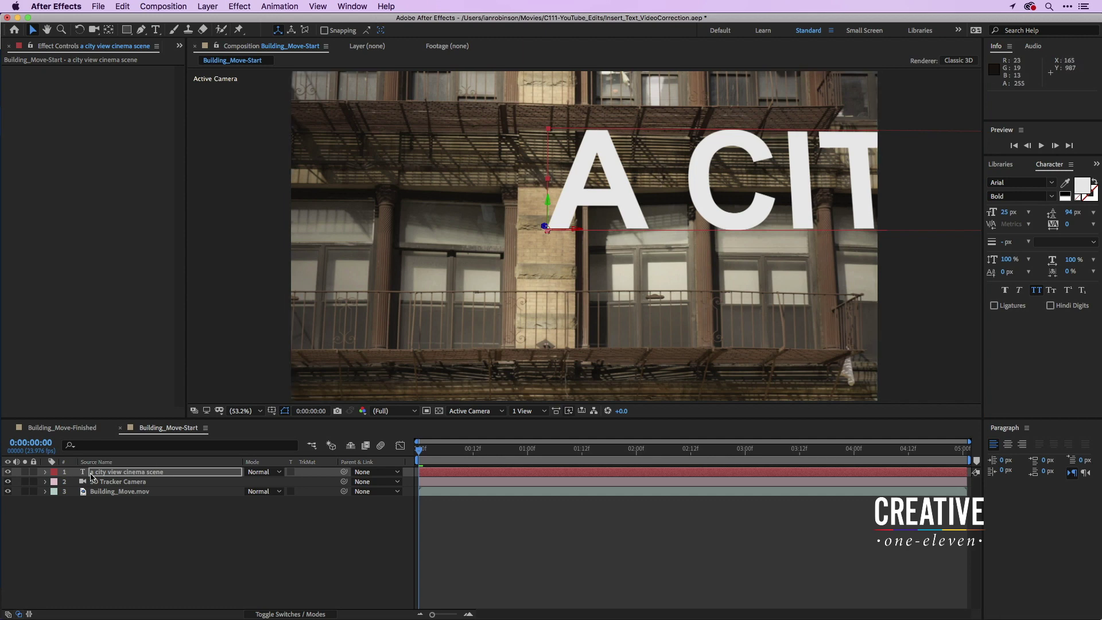
Set the font size of the "a city view cinema scene" text layer to 6 px.
left_click(85, 476)
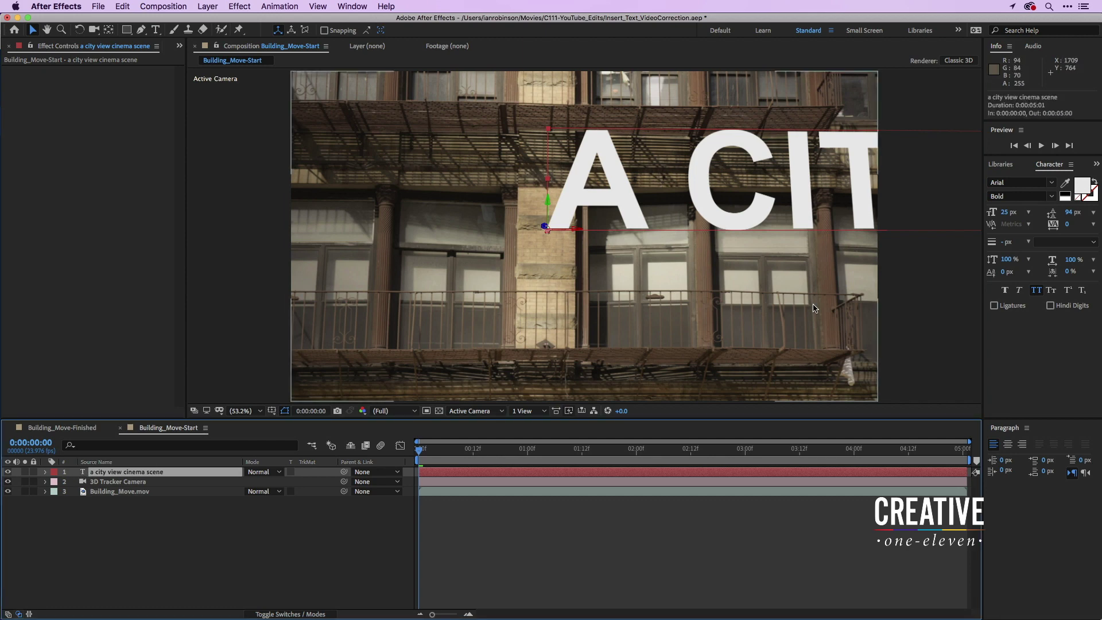
left_click(1005, 212)
mouse_move(1005, 213)
left_mouse_down()
mouse_move(983, 213)
mouse_move(992, 214)
left_mouse_up()
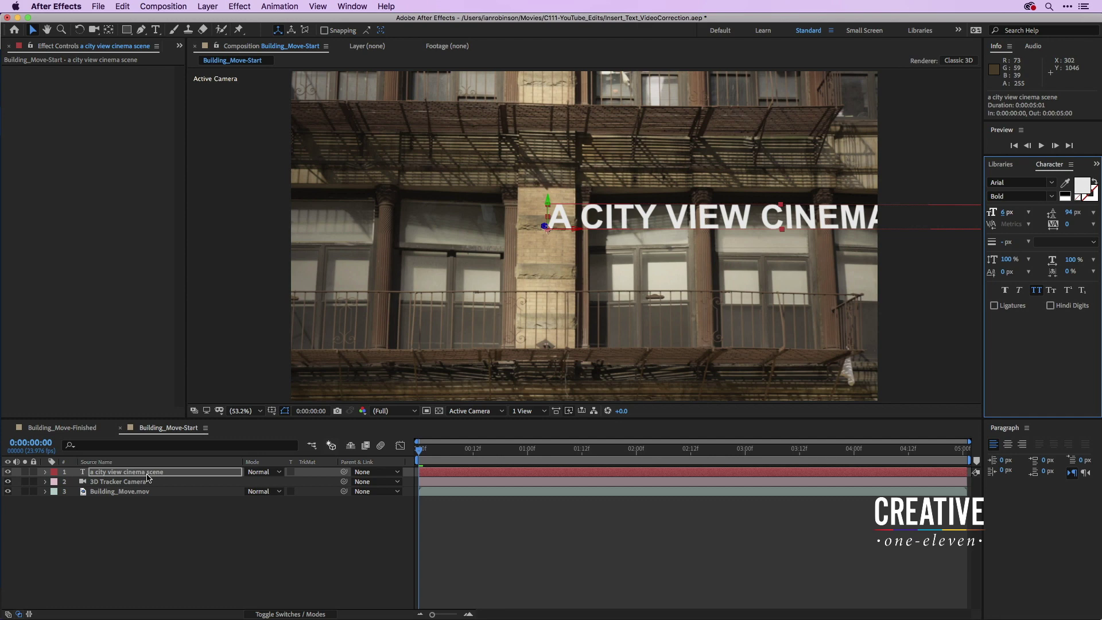
Set the text layer's Anchor Point X to 9.0 and scrub through the shot to check its placement.
key("a")
mouse_move(253, 482)
left_mouse_down()
mouse_move(234, 486)
mouse_move(257, 488)
left_mouse_up()
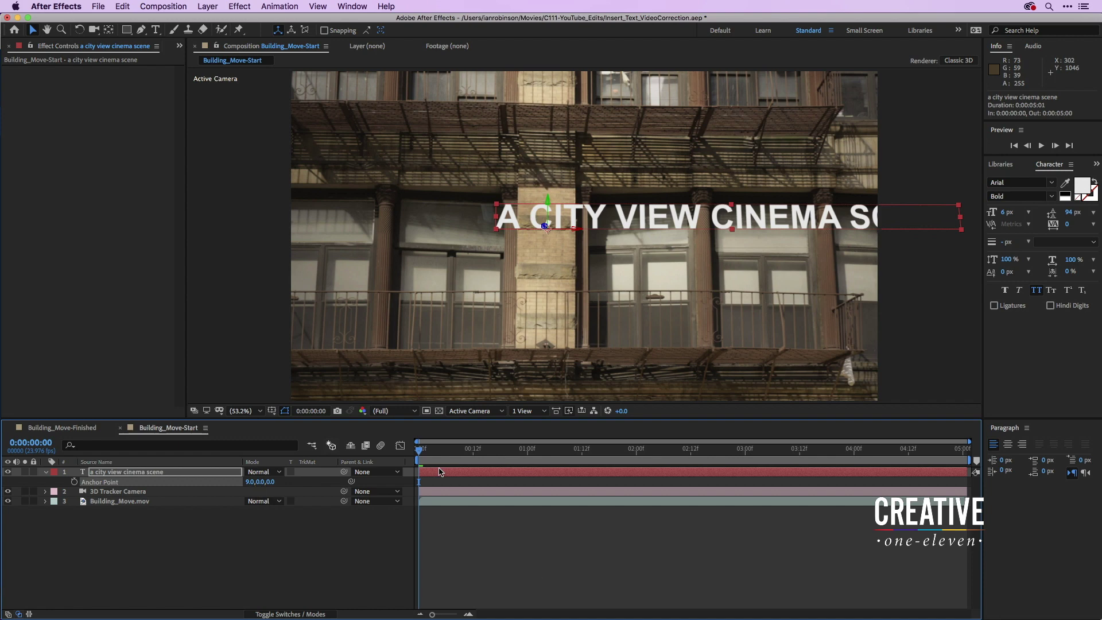
left_click_drag(420, 448, 939, 422)
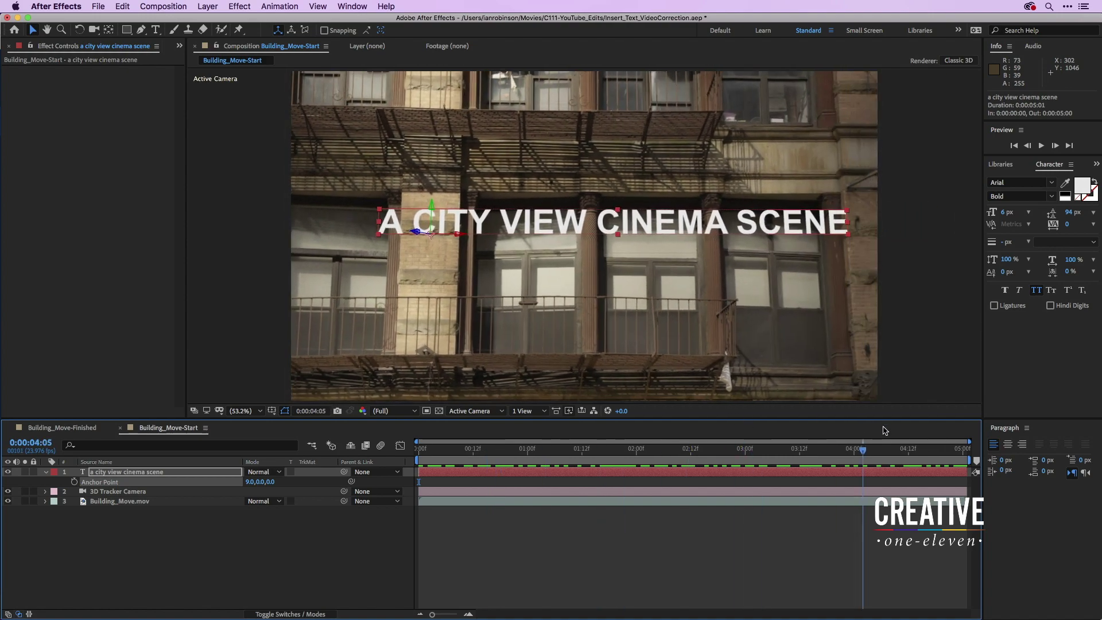
left_click_drag(884, 426, 887, 429)
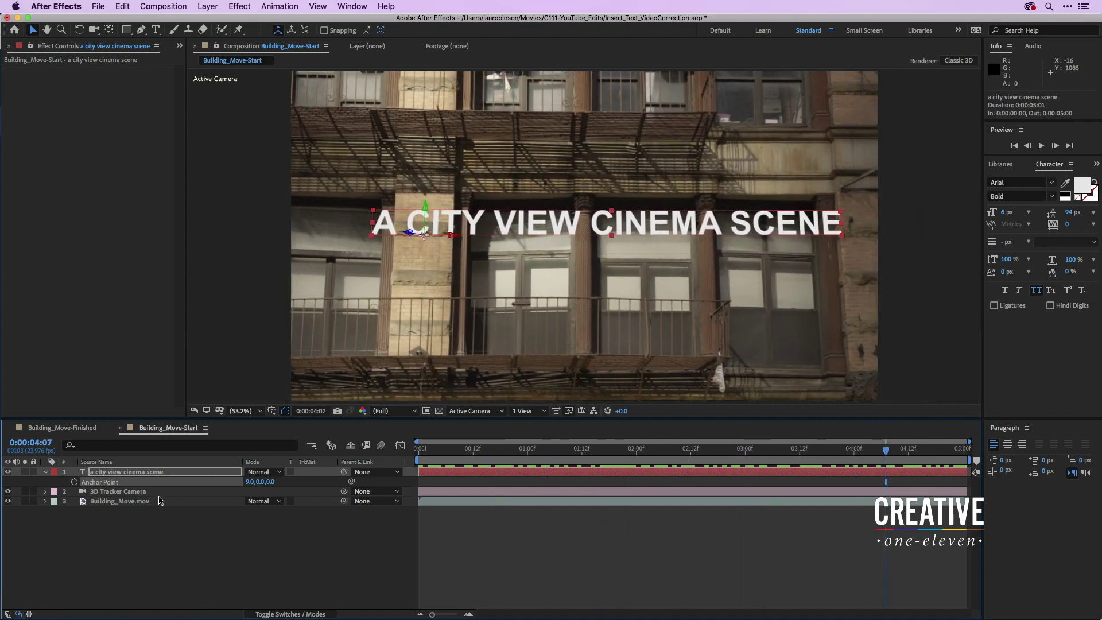
Set the text layer's Position Z to 1093.9 and return the playhead to the first frame.
key("p")
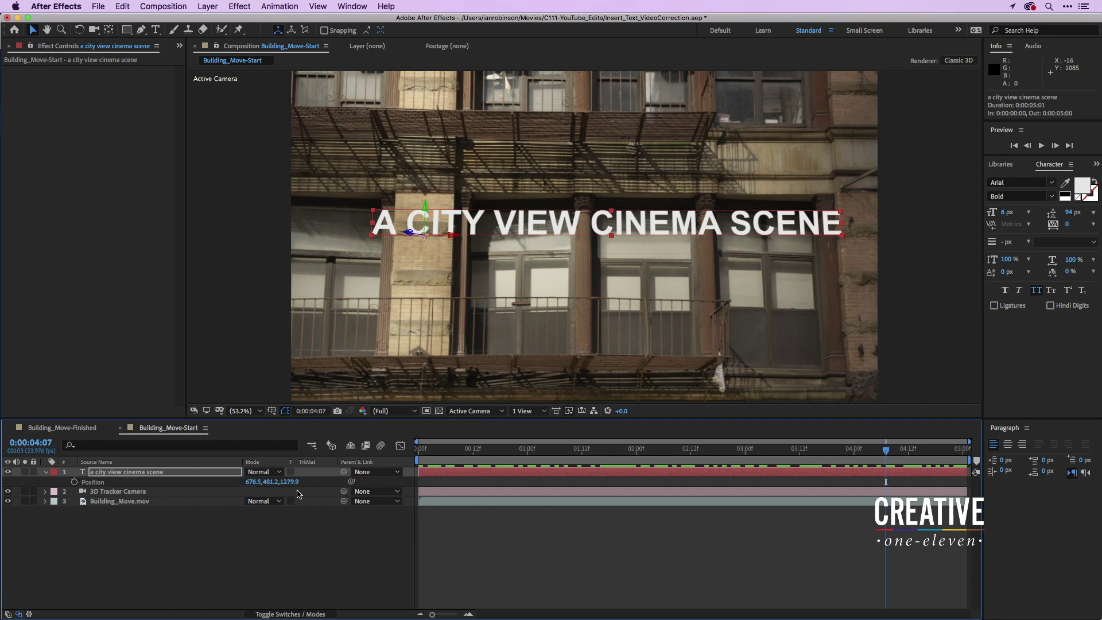
left_click_drag(292, 482, 172, 471)
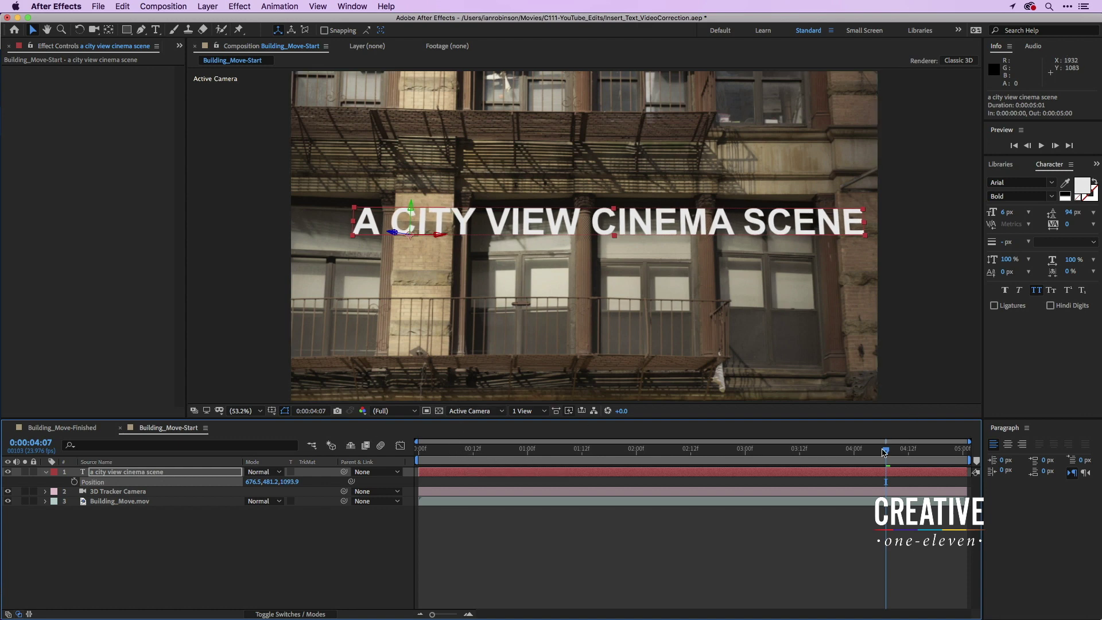
left_click_drag(886, 451, 364, 466)
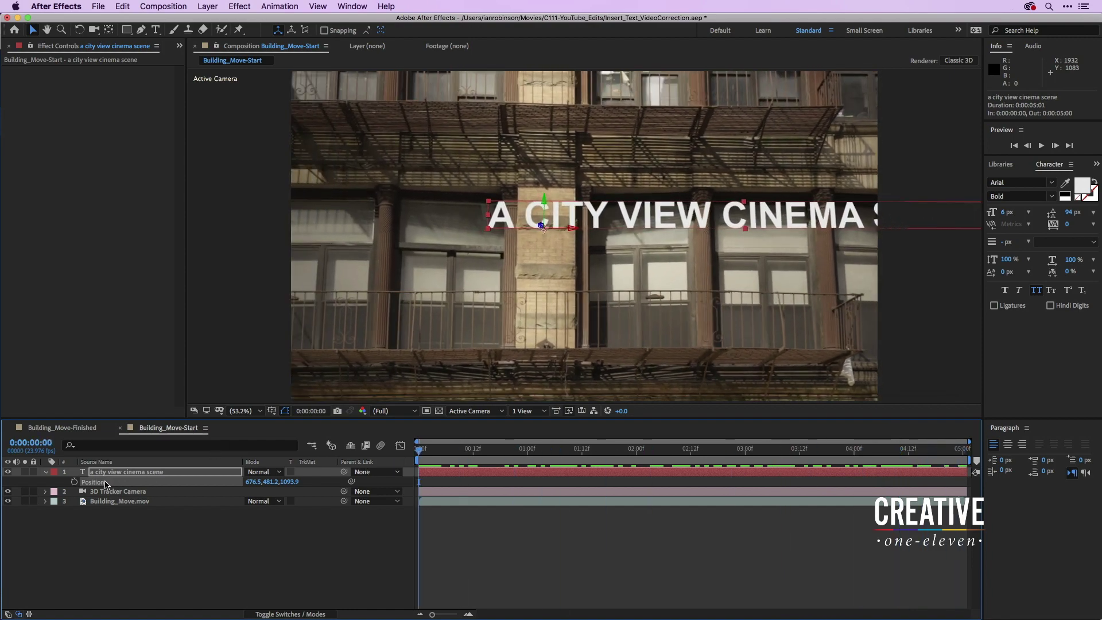
Set the text layer's Anchor Point X to 6.0 and scrub forward to check the text against the building.
key("a")
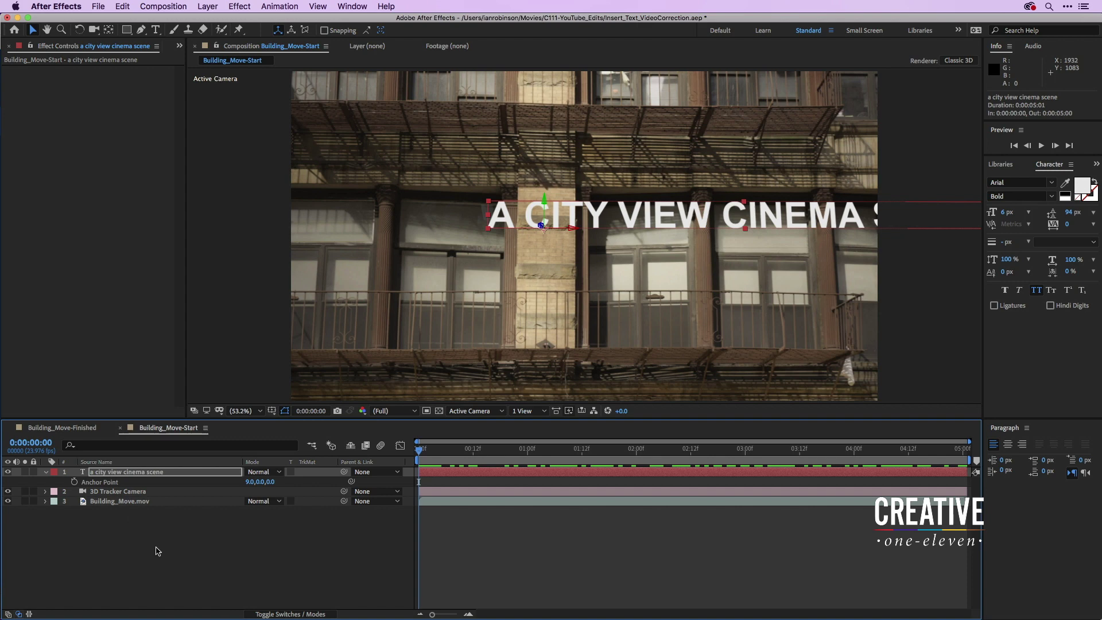
left_click_drag(248, 486, 292, 418)
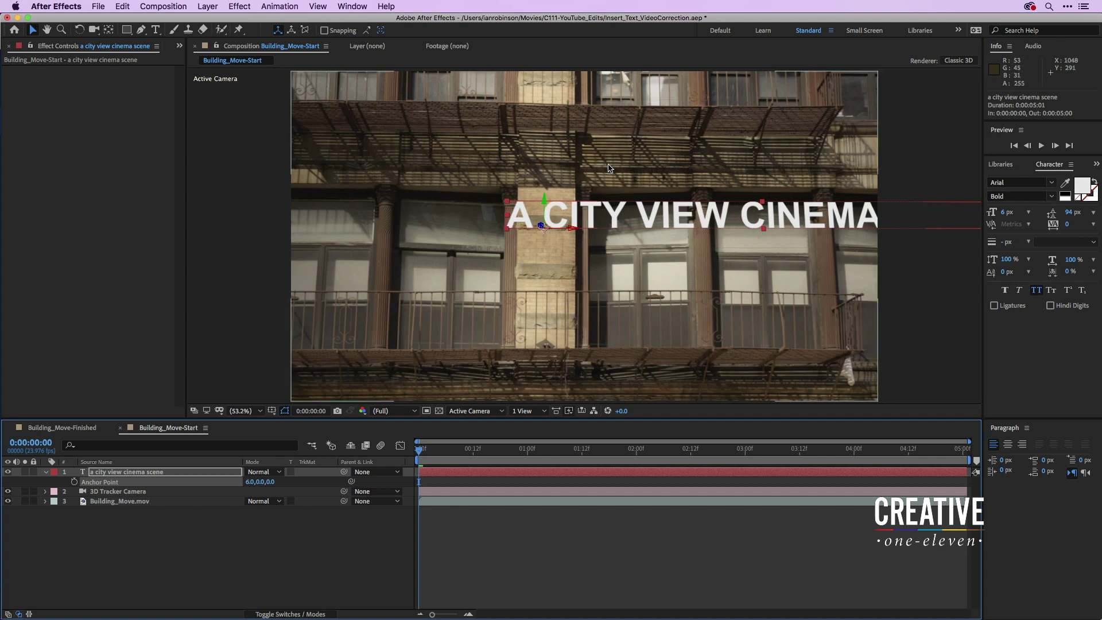
left_click_drag(432, 451, 827, 442)
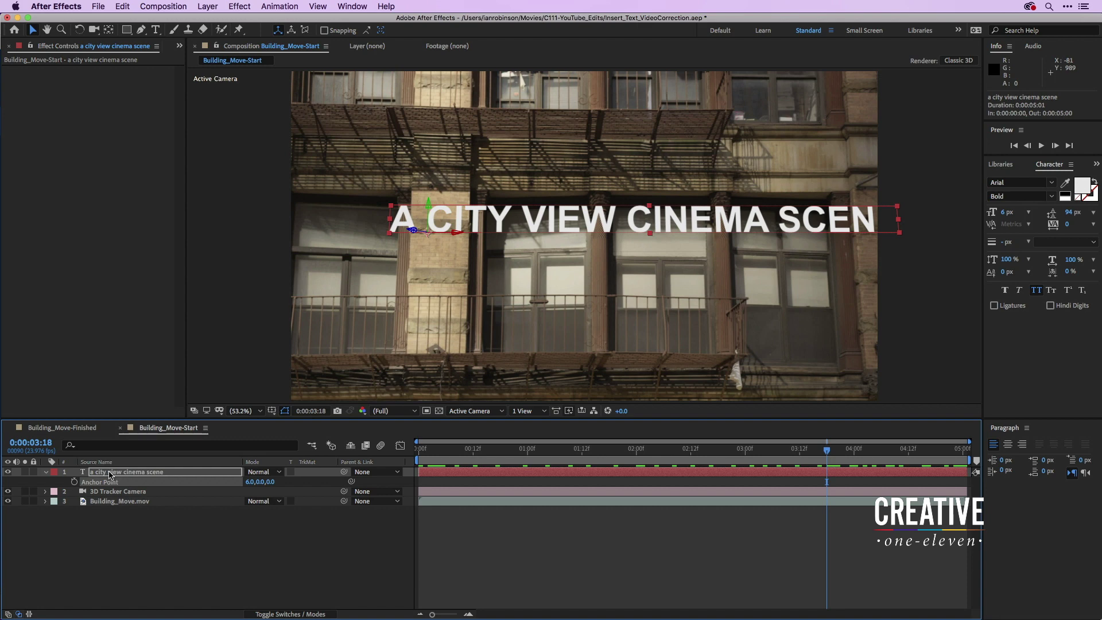
Apply a Drop Shadow to the text layer with opacity 63%, distance 49.0 and softness 14.0, and scrub to check it.
left_click(84, 475)
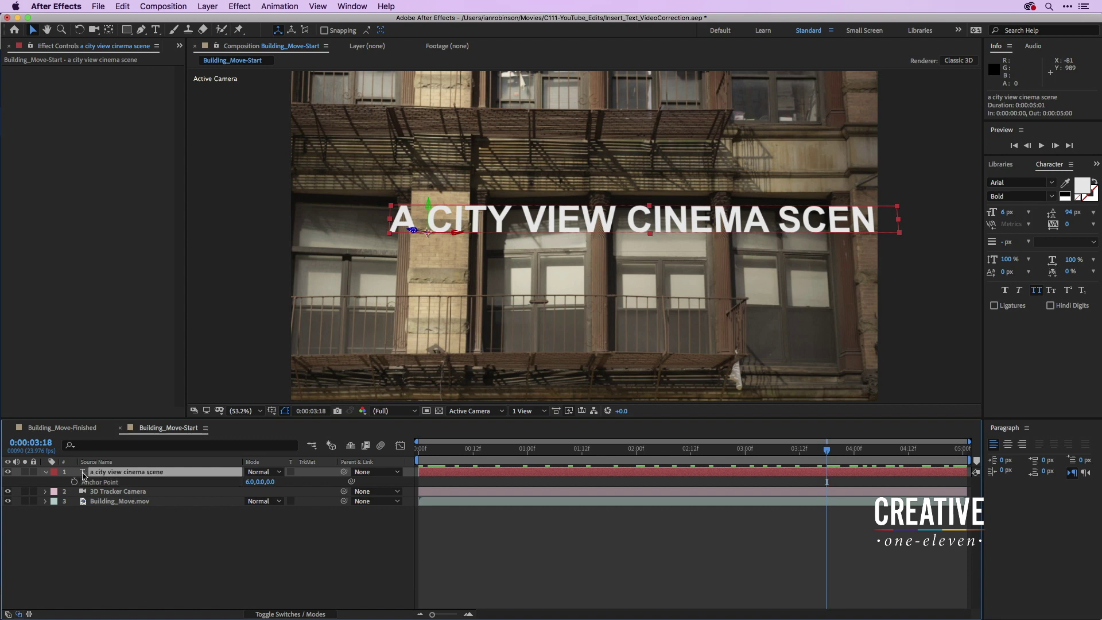
left_click(236, 6)
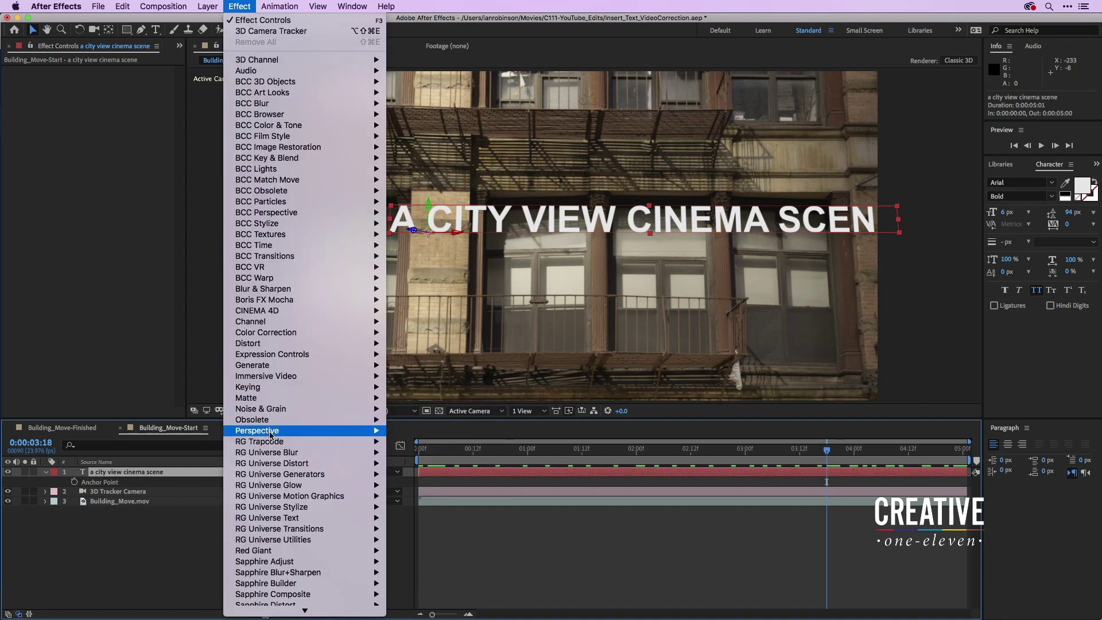
mouse_move(271, 434)
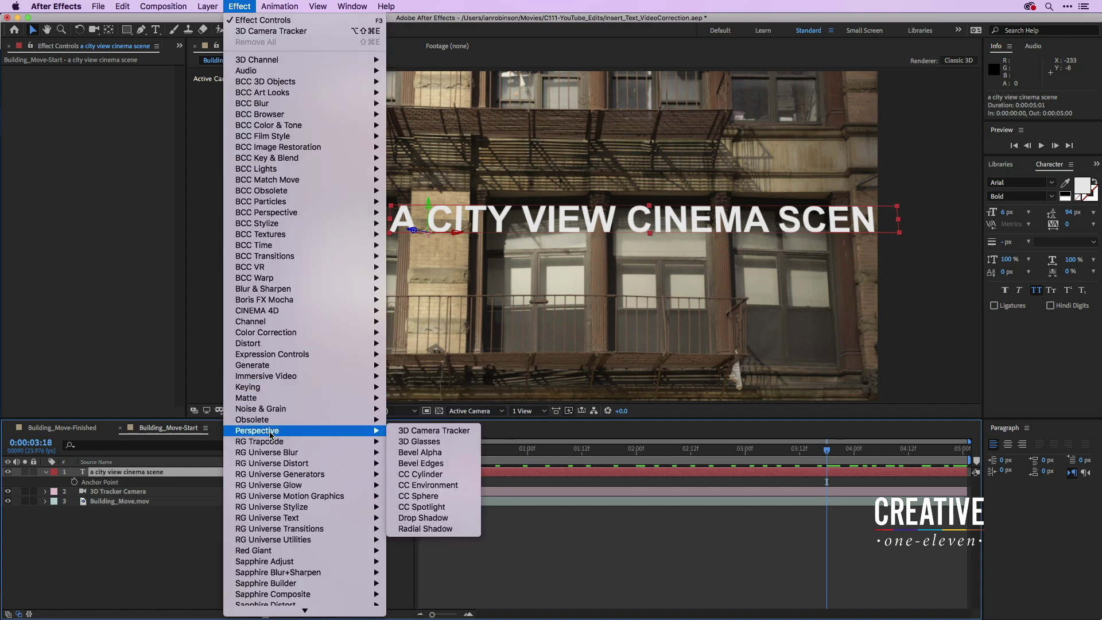
left_click(427, 518)
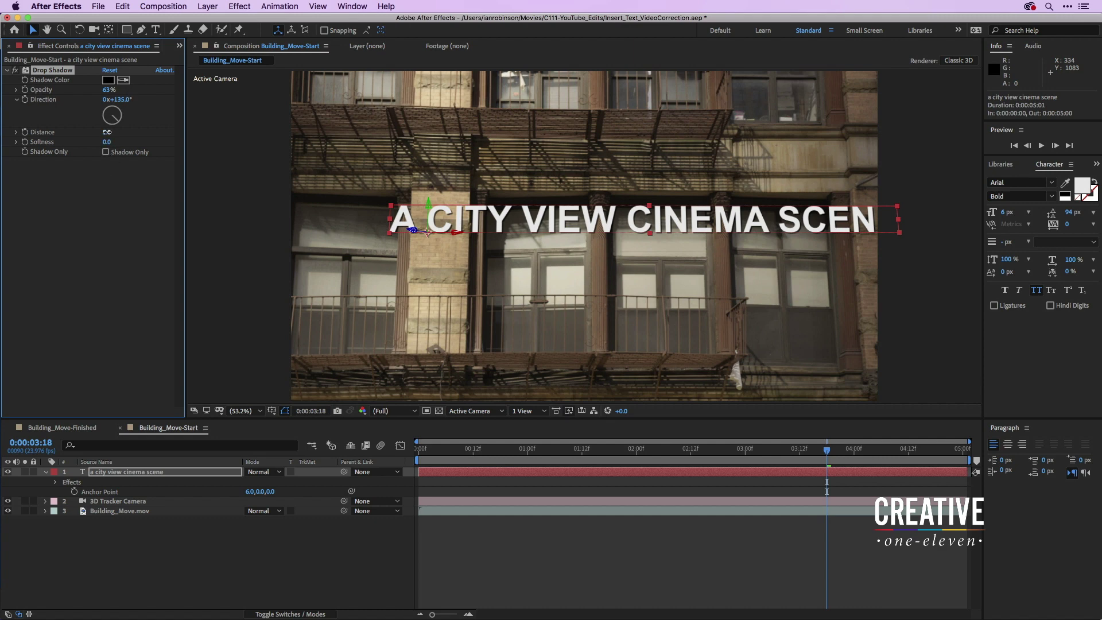
left_click_drag(113, 132, 132, 134)
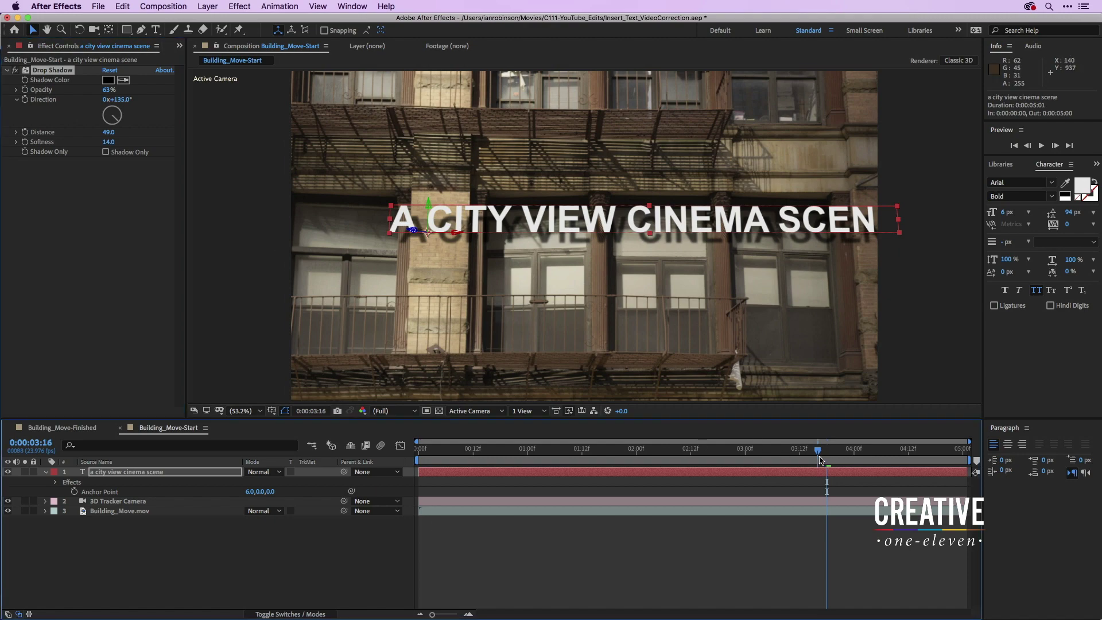
left_click_drag(826, 451, 864, 419)
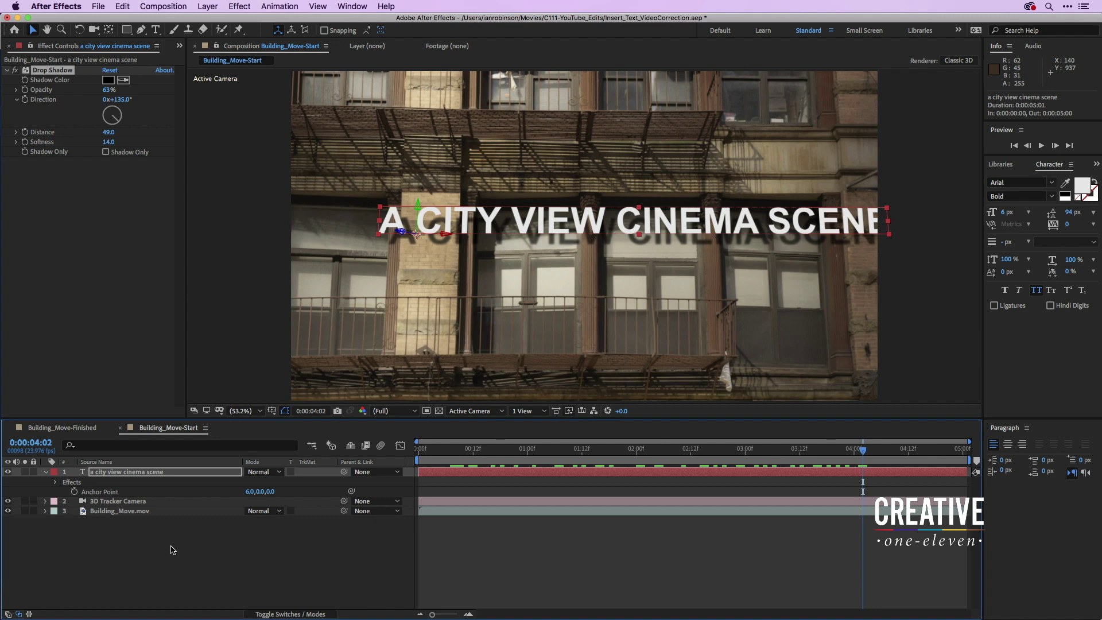
Create a new black solid layer at the composition's size, 1920 x 1080 px.
left_click(198, 6)
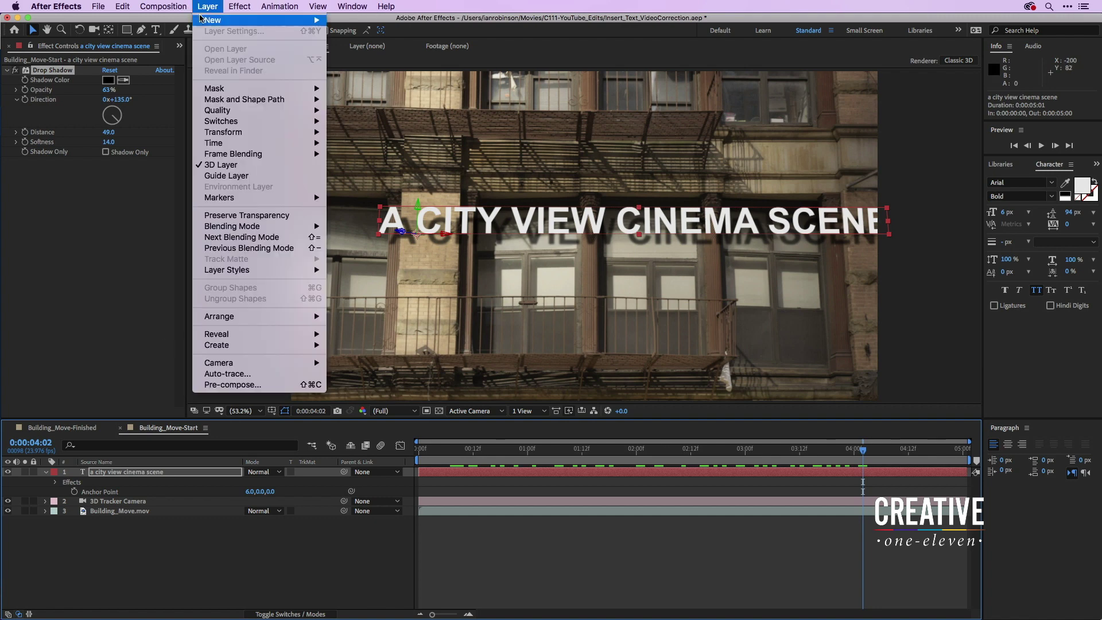
mouse_move(318, 23)
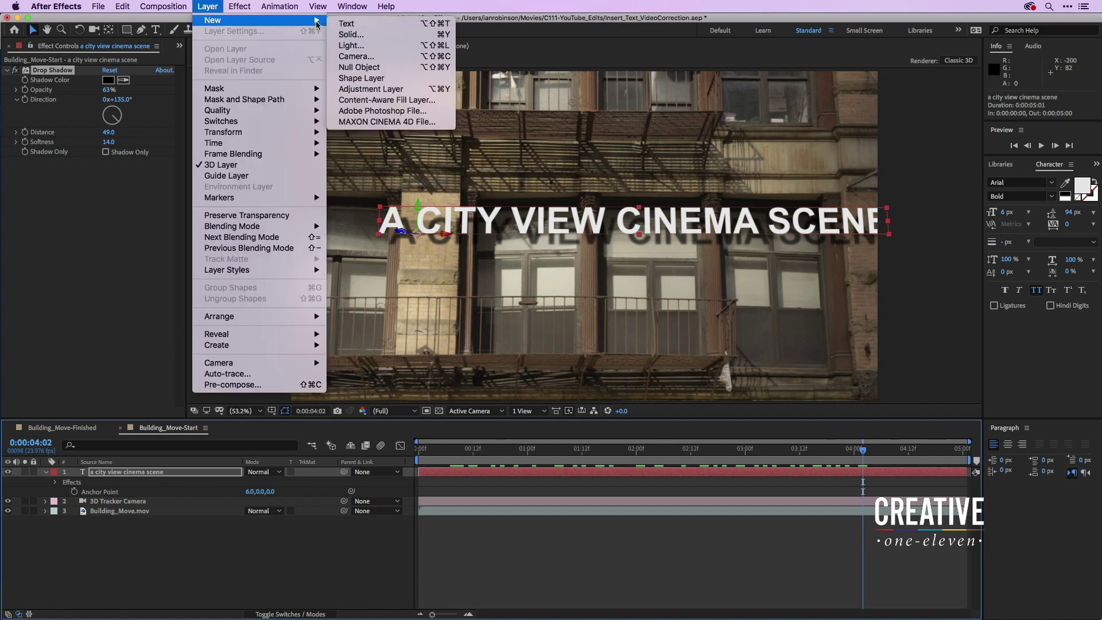
left_click(349, 34)
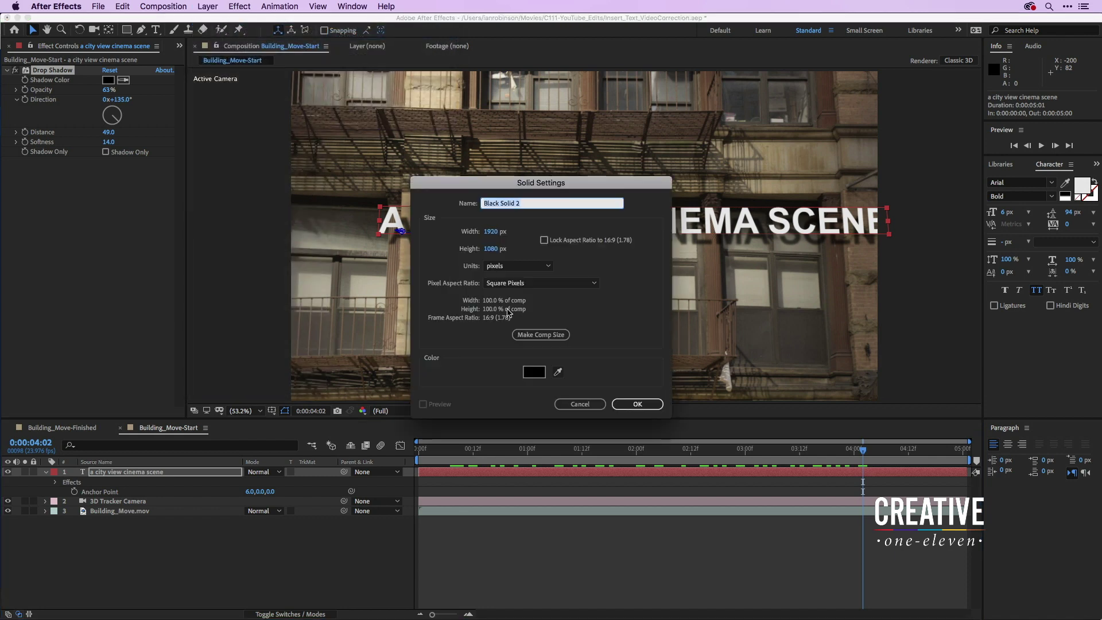
left_click(532, 336)
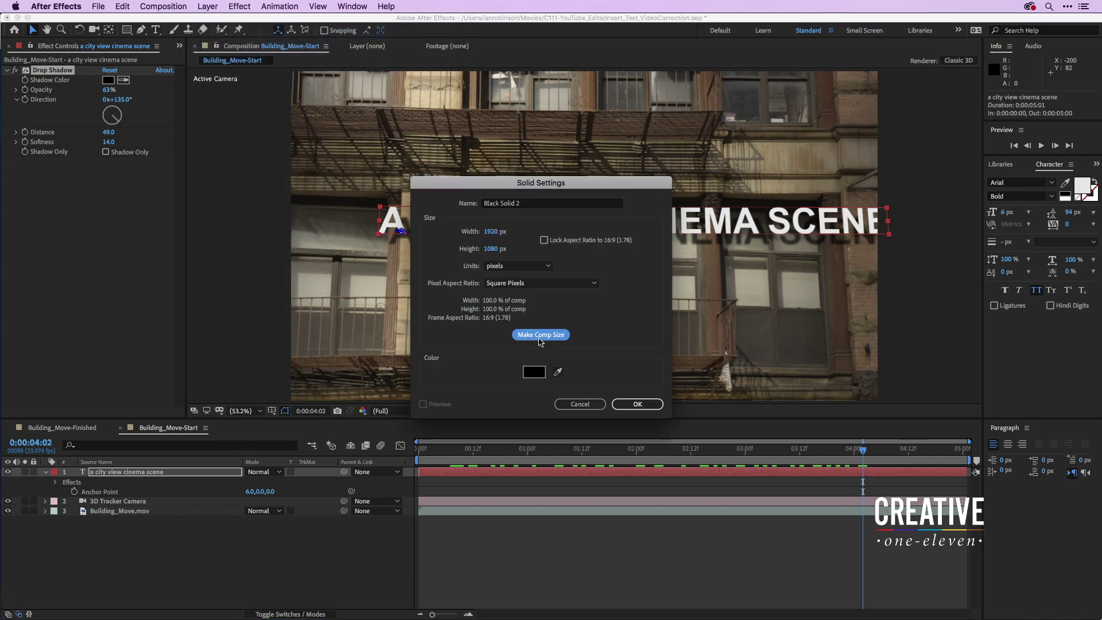
left_click(534, 372)
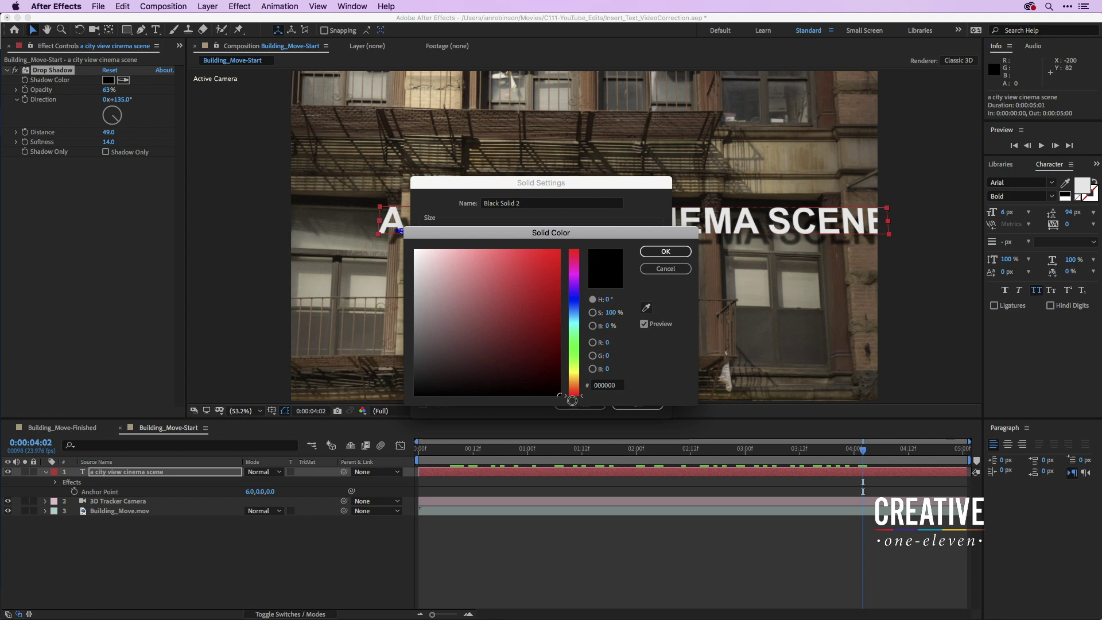
left_click(667, 253)
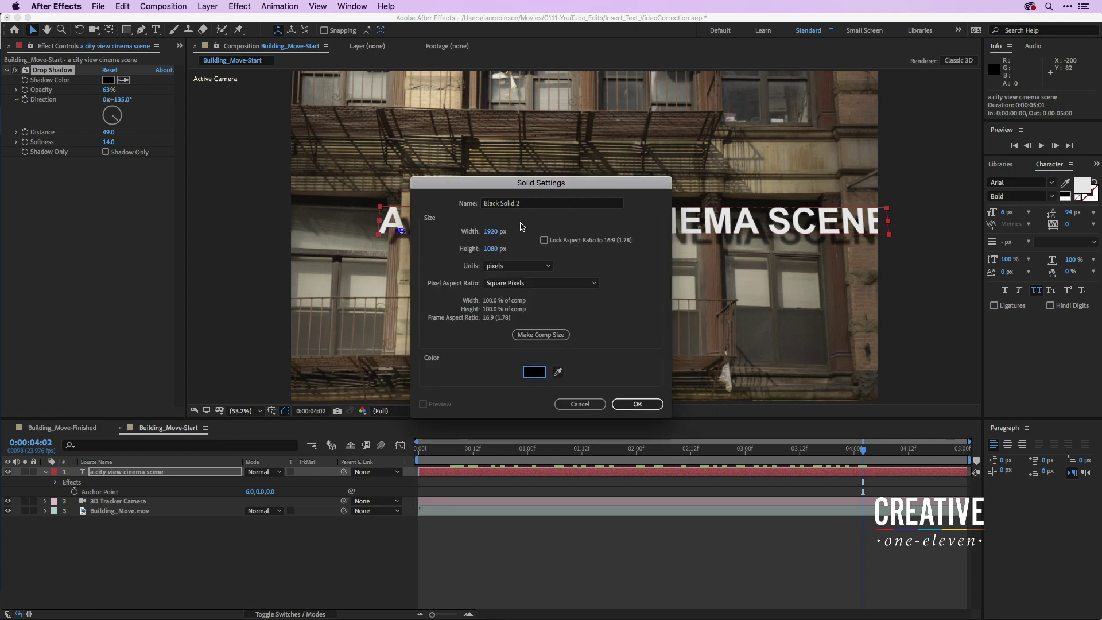
left_click(634, 404)
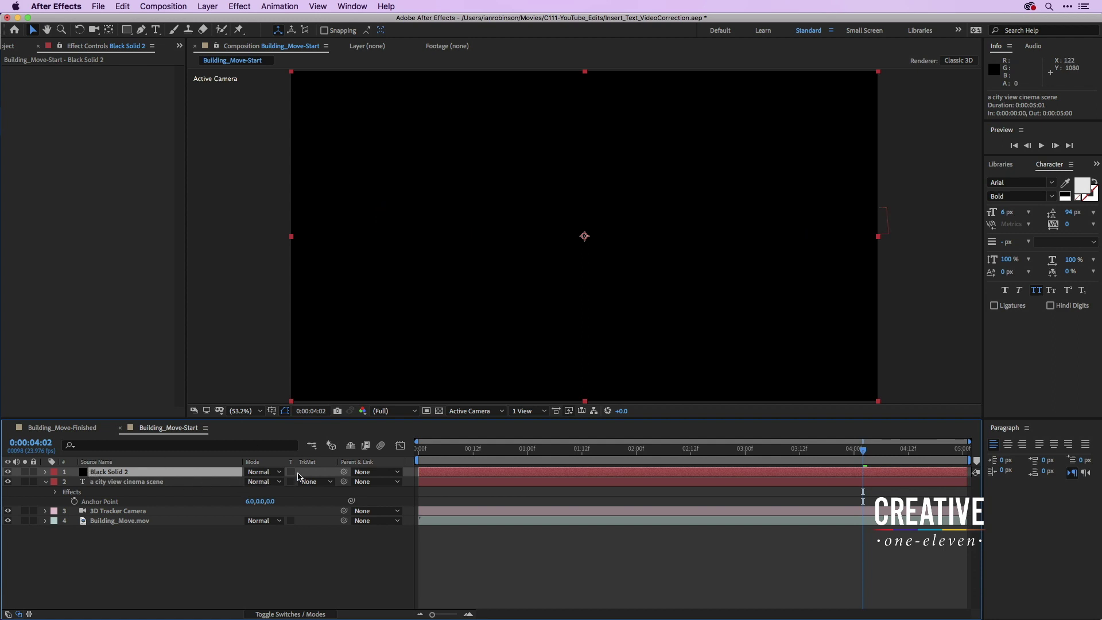
Make the black solid a 3D layer and reveal its Position property.
left_click(282, 614)
left_click(310, 472)
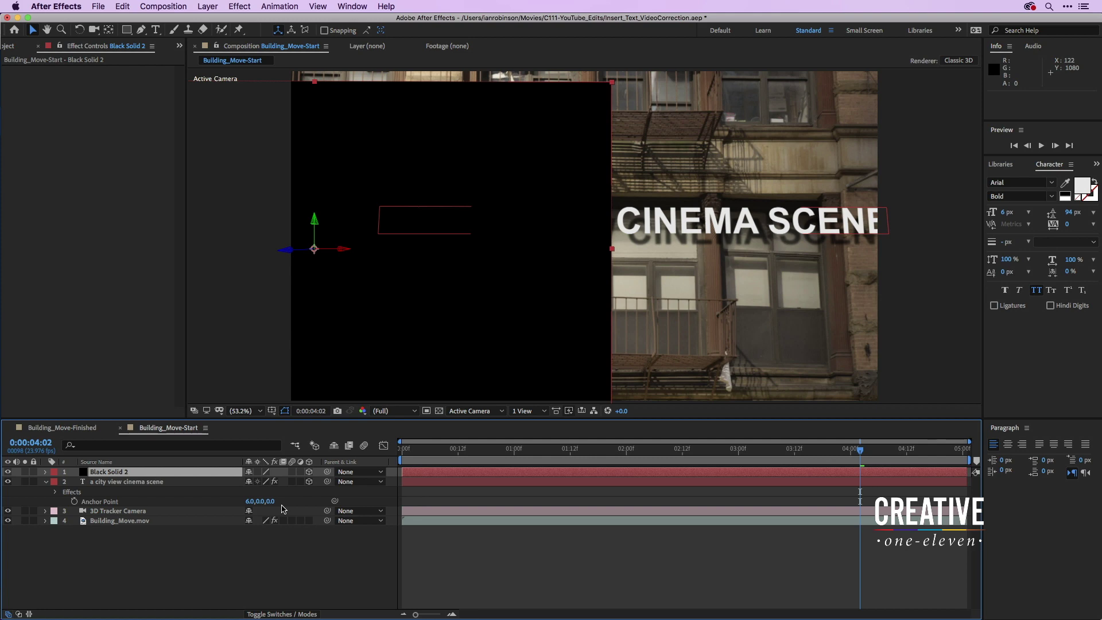
key("p")
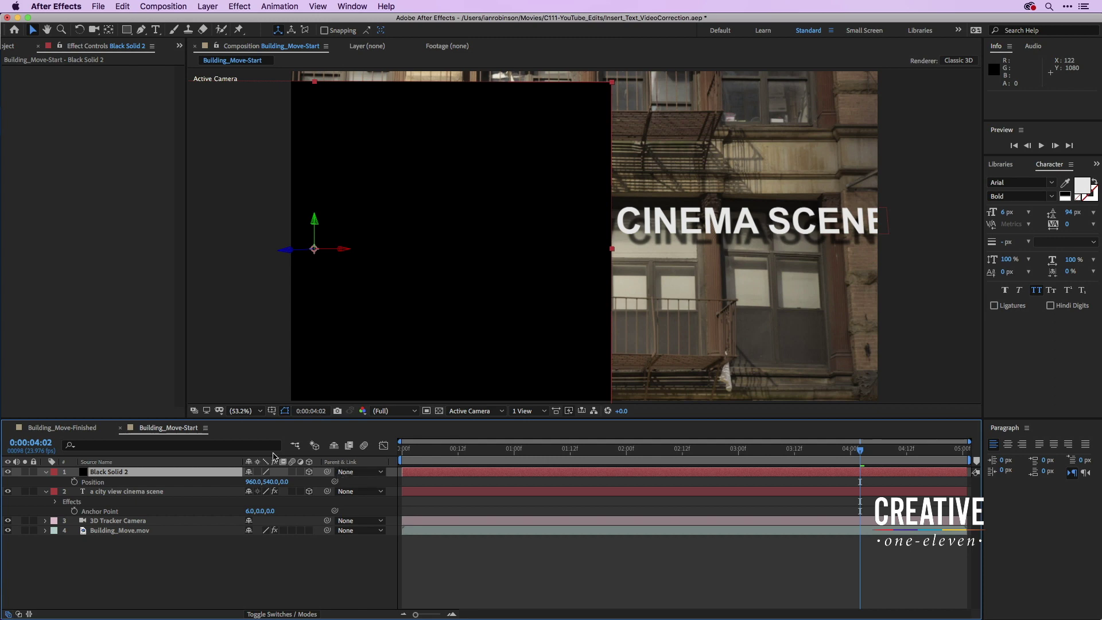
Parent the black solid to the text layer so that it moves to the text's location.
right_click(117, 465)
mouse_move(150, 500)
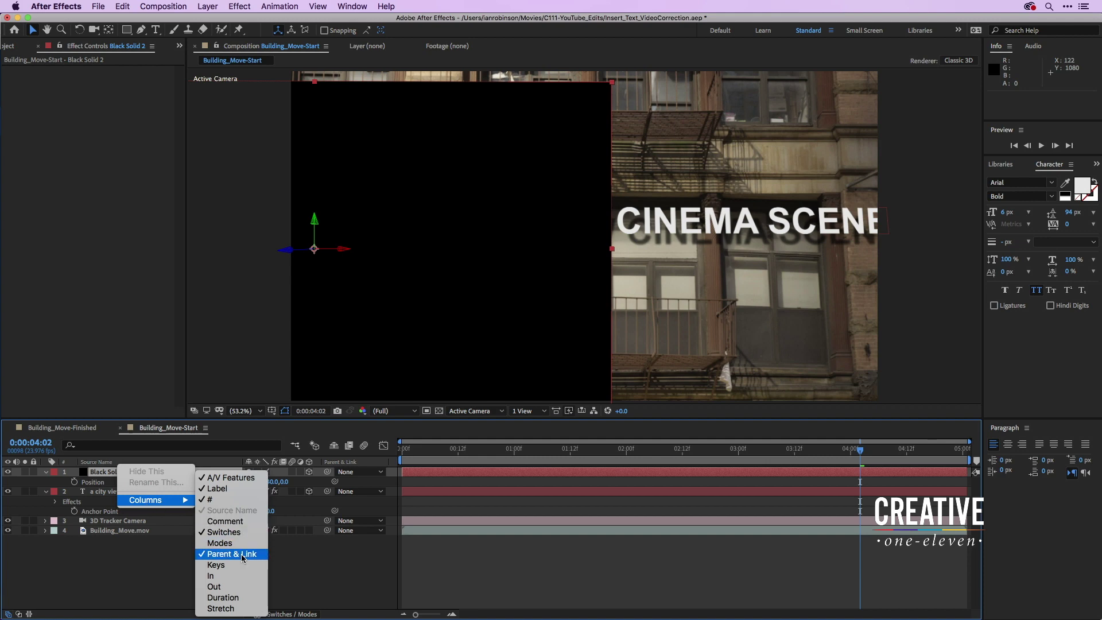
left_click(303, 585)
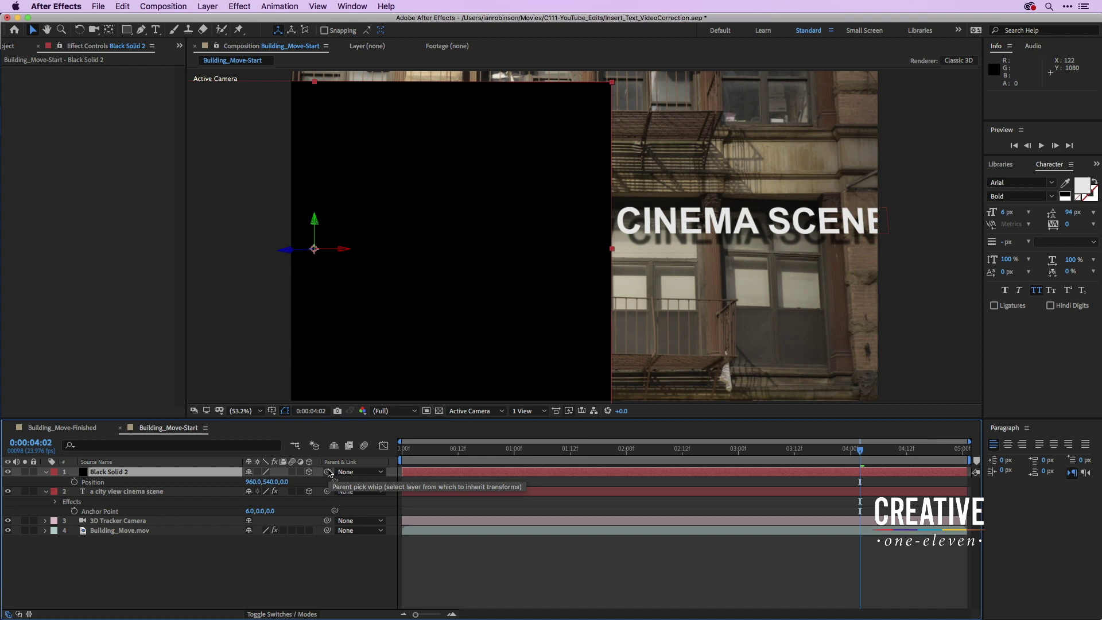
left_click_drag(330, 475, 137, 496)
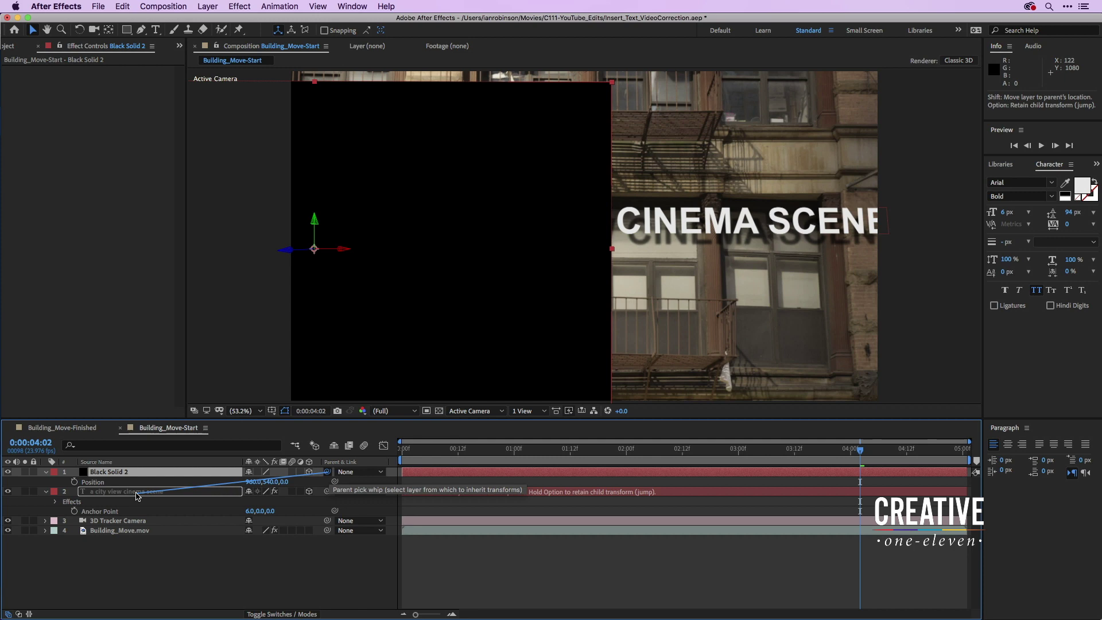
left_click_drag(137, 496, 138, 496)
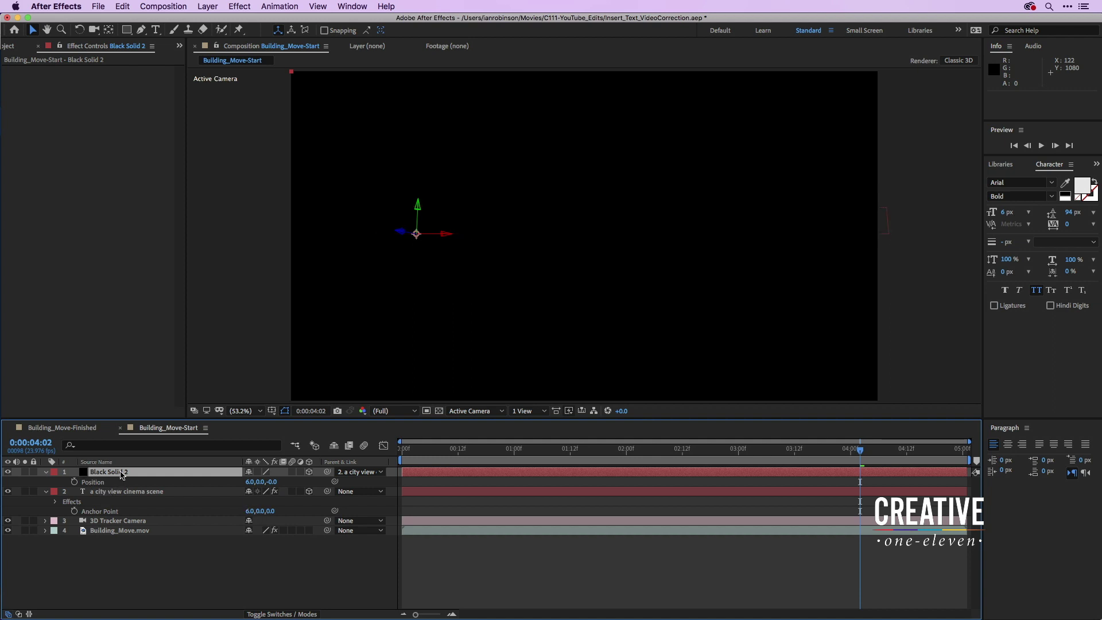
Scale the black solid down to 9%.
left_click(121, 474)
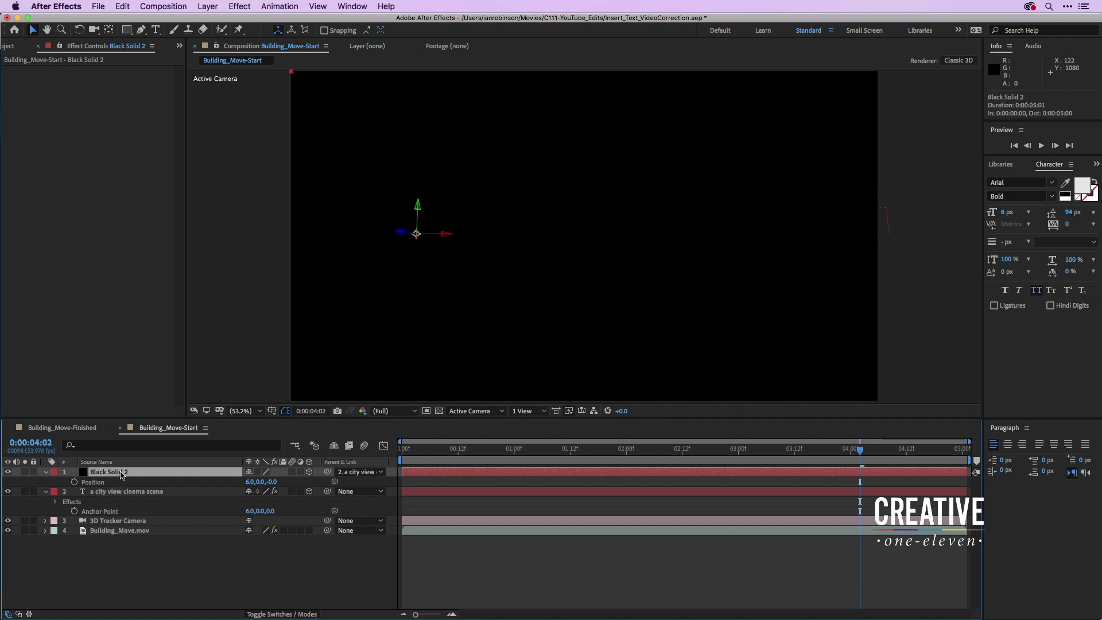
key("s")
left_click_drag(269, 482, 220, 488)
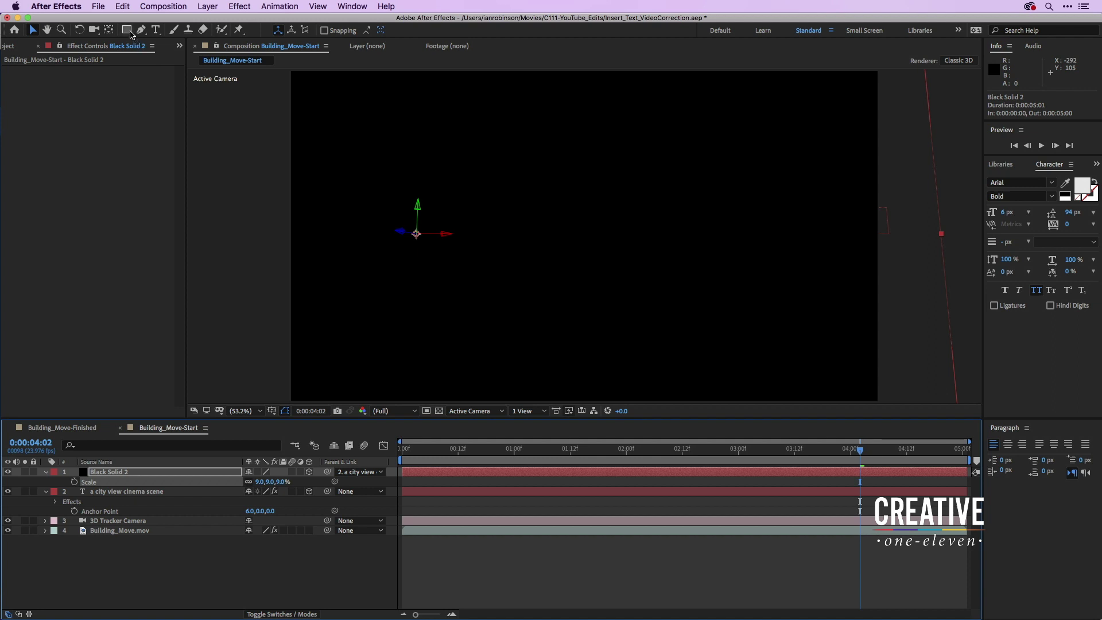
Draw an elliptical mask on the black solid around the text line and set its Mask Feather to 54 pixels.
left_click(131, 32)
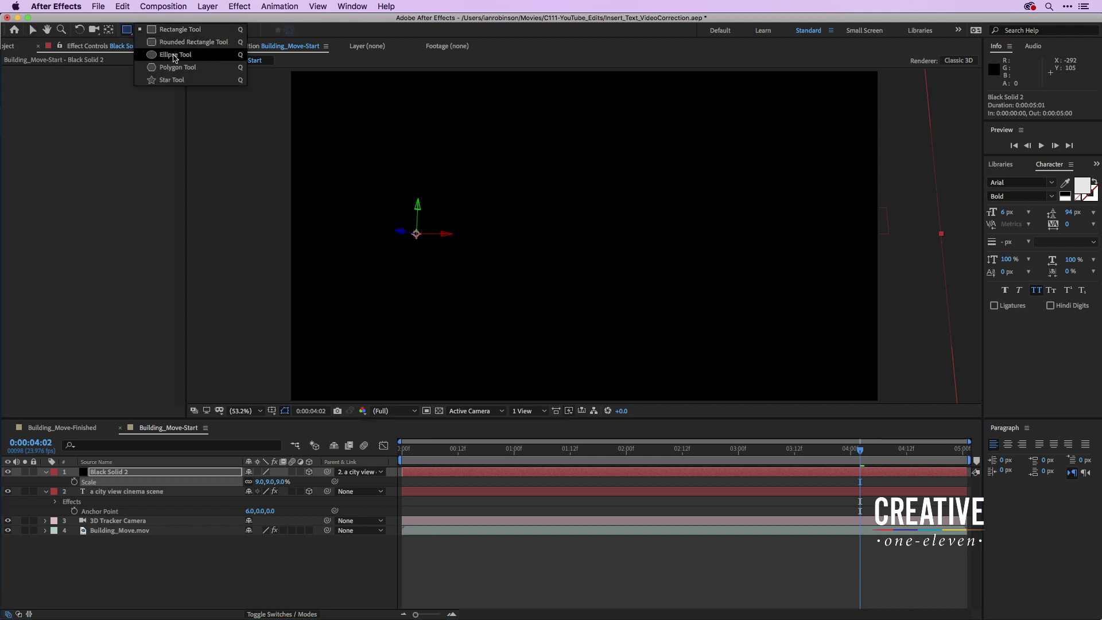
left_click(175, 56)
left_click_drag(369, 170, 936, 277)
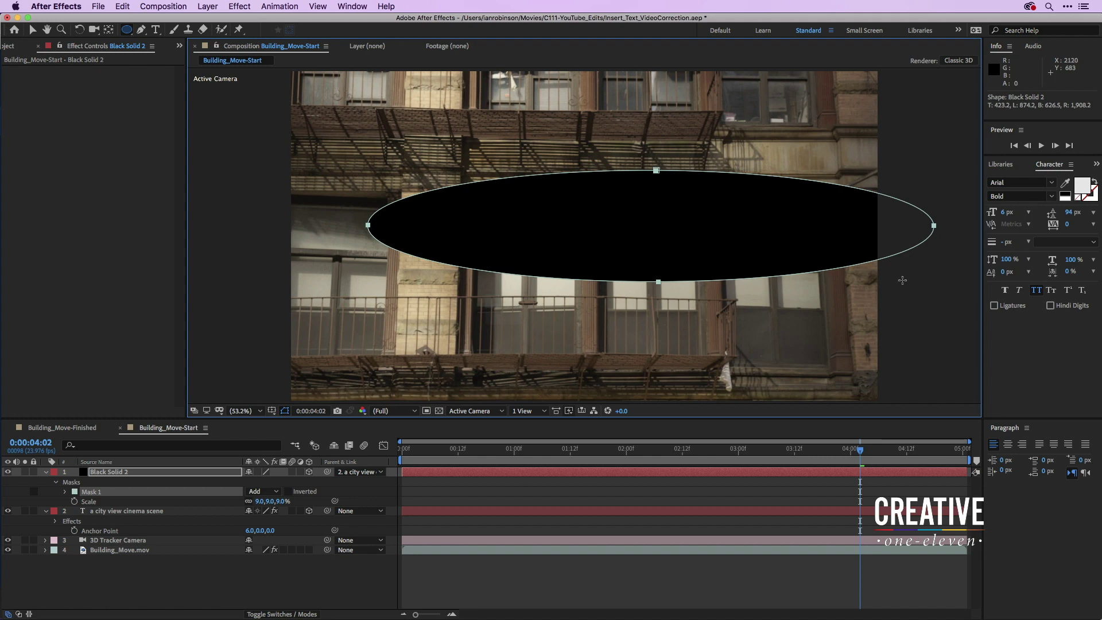
left_click(66, 492)
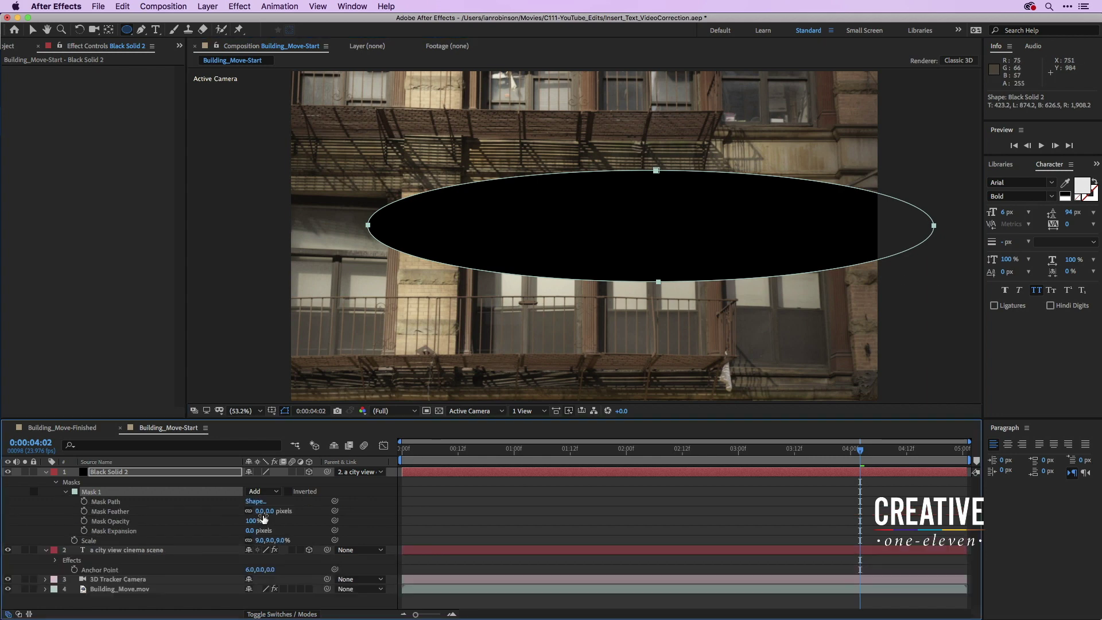
left_click_drag(262, 511, 289, 509)
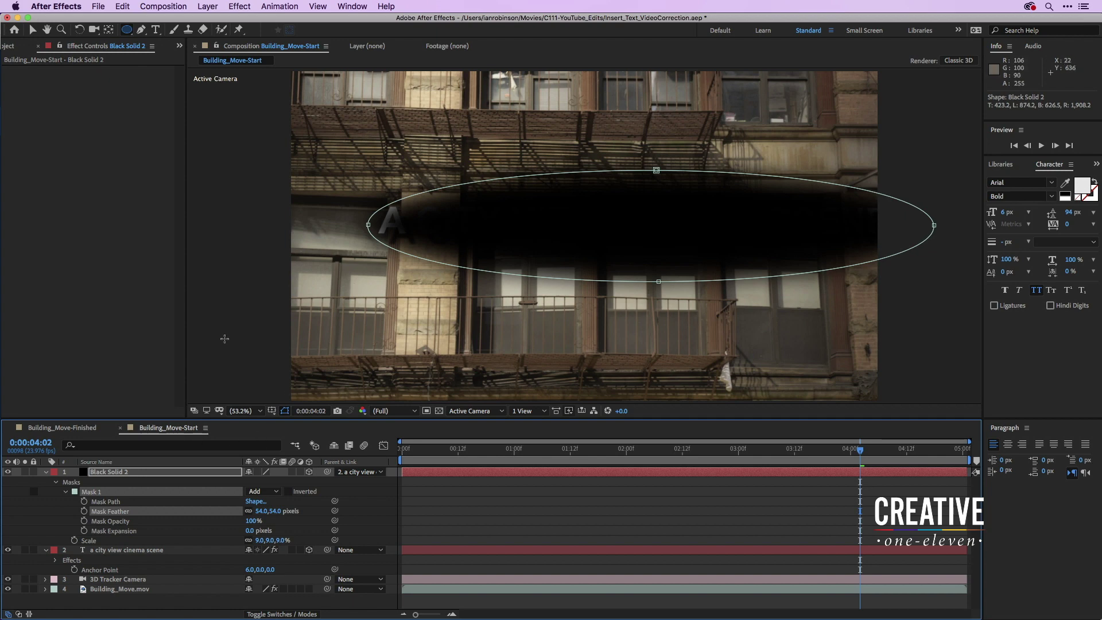
Set the black solid's Scale to 12% and move the layer beneath the text layer.
key("s")
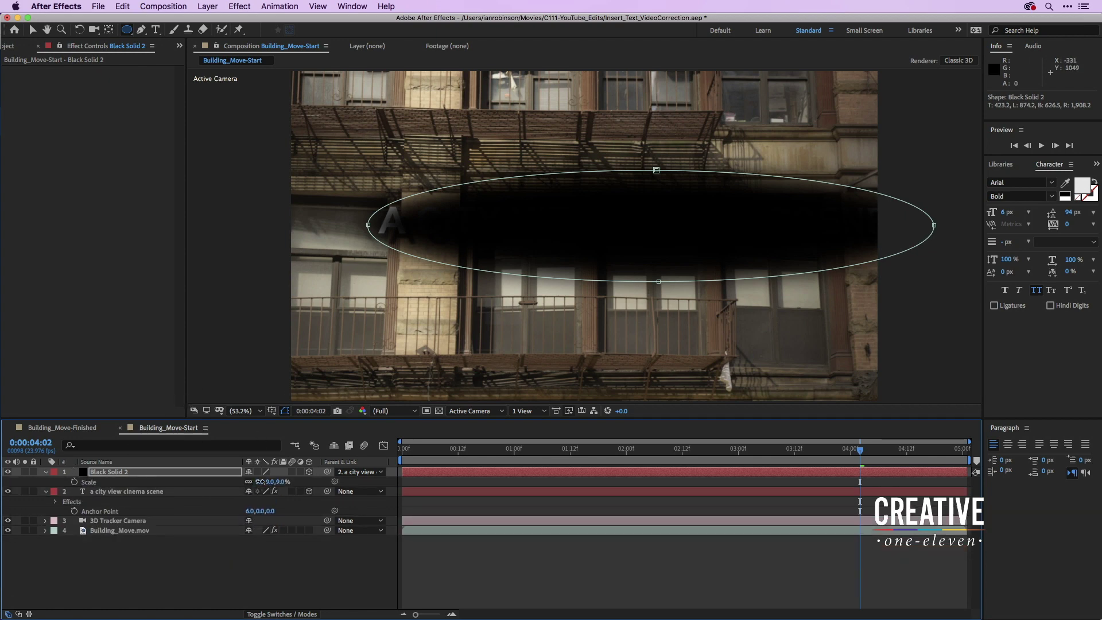
left_click_drag(260, 482, 261, 482)
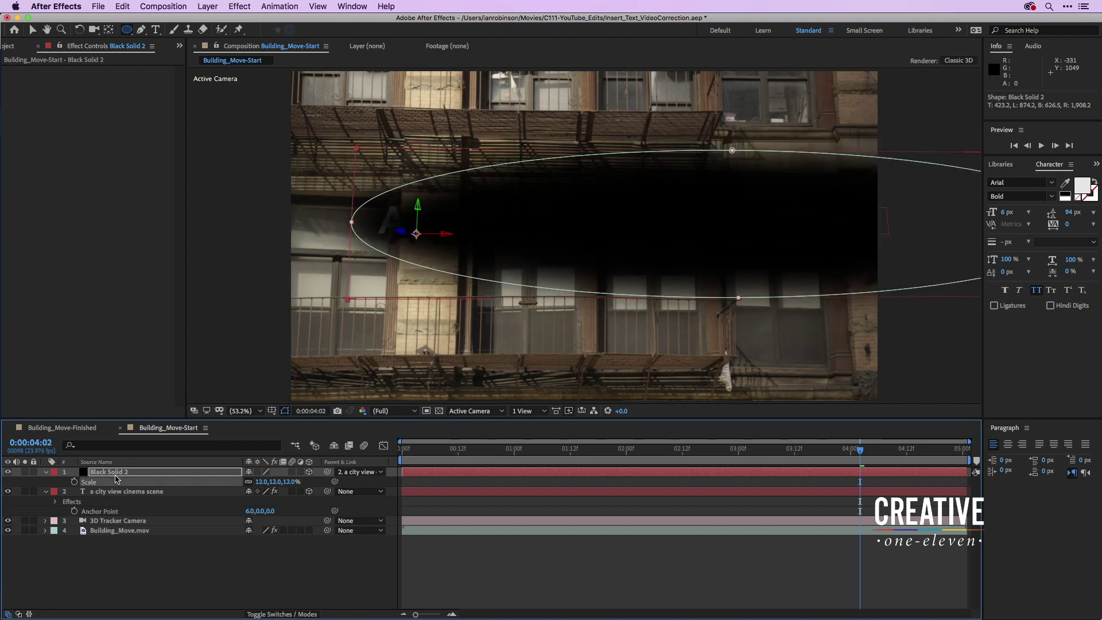
left_click_drag(117, 472, 116, 513)
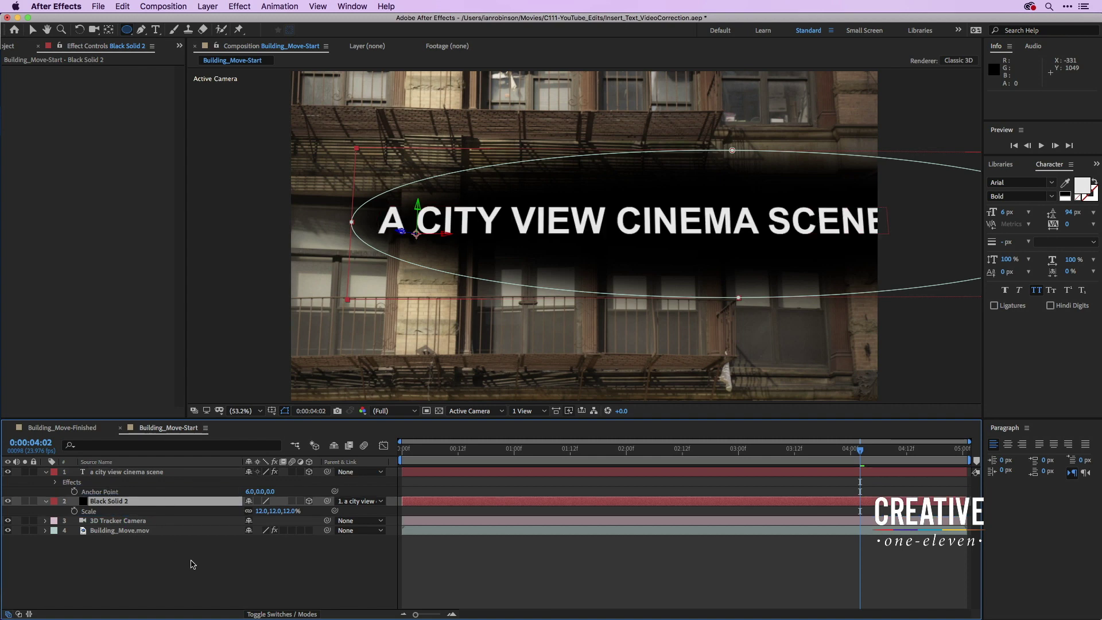
Set the black solid's blending mode to Multiply and its Opacity to 22%.
left_click(255, 613)
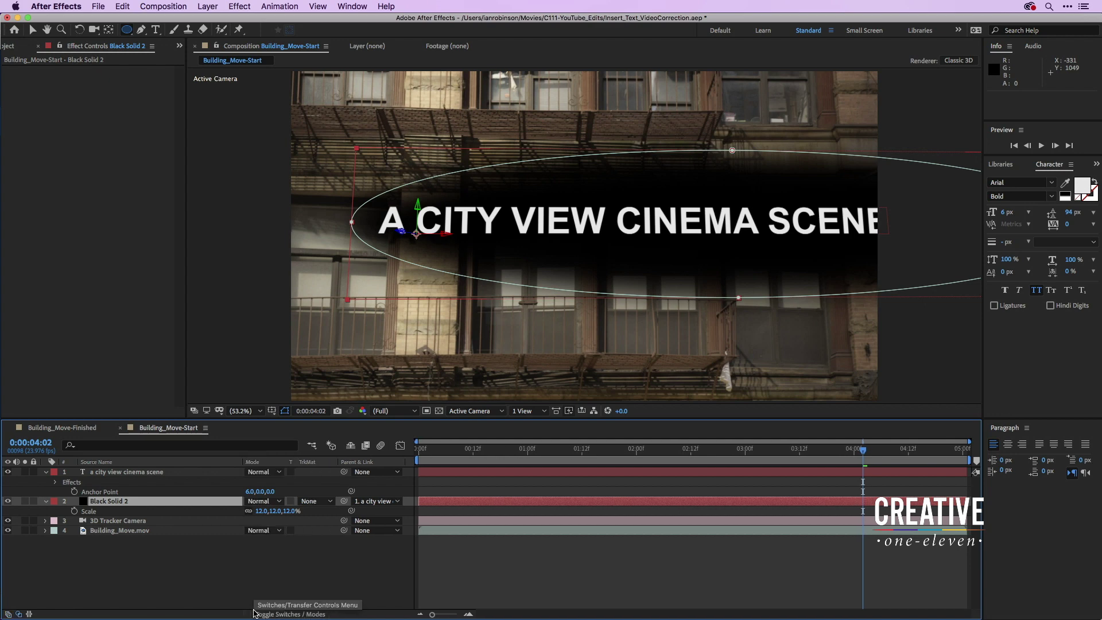
left_click(271, 504)
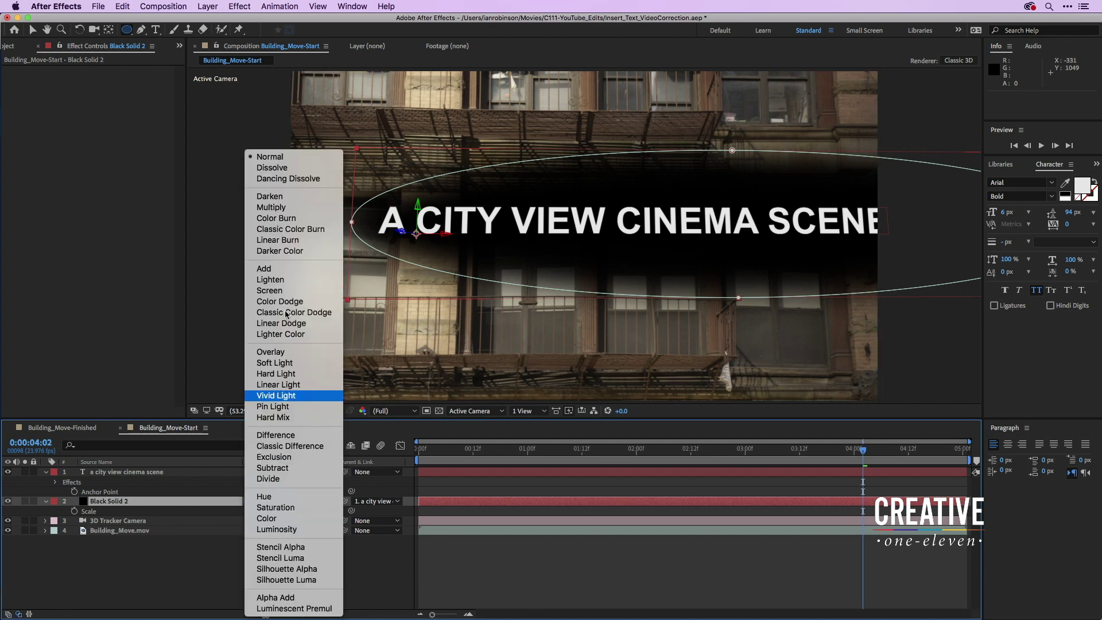
left_click(271, 207)
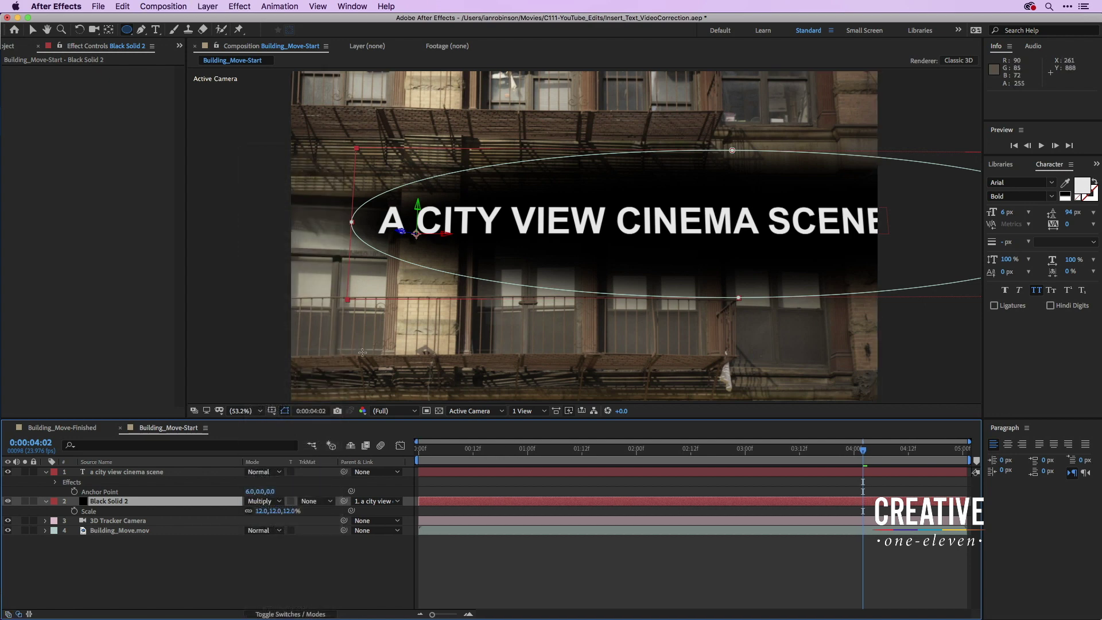
key("t")
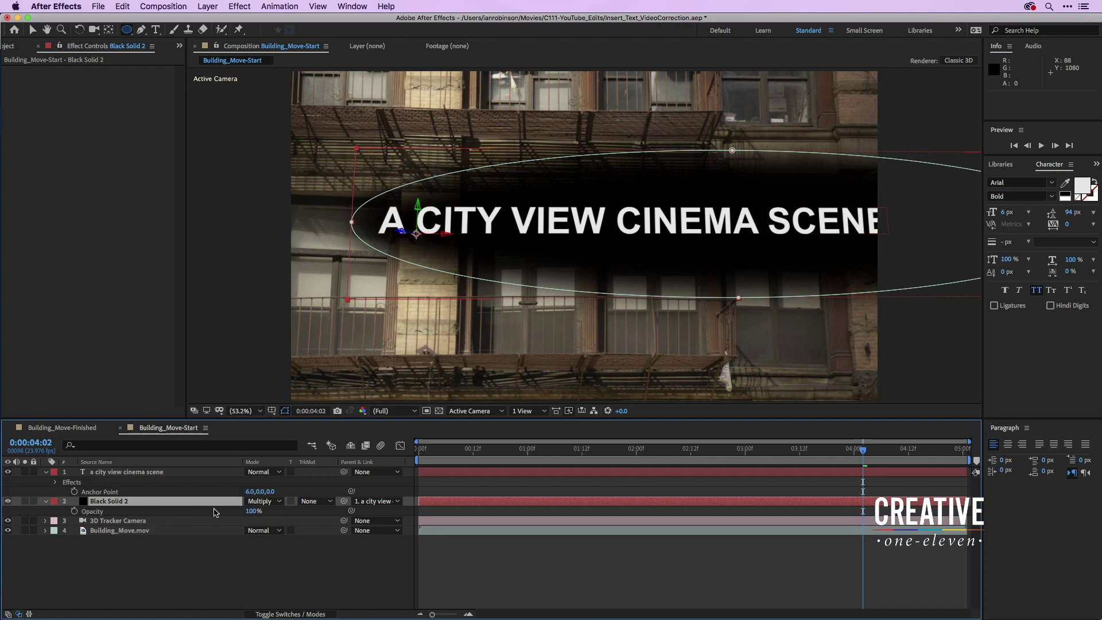
left_click_drag(254, 511, 210, 518)
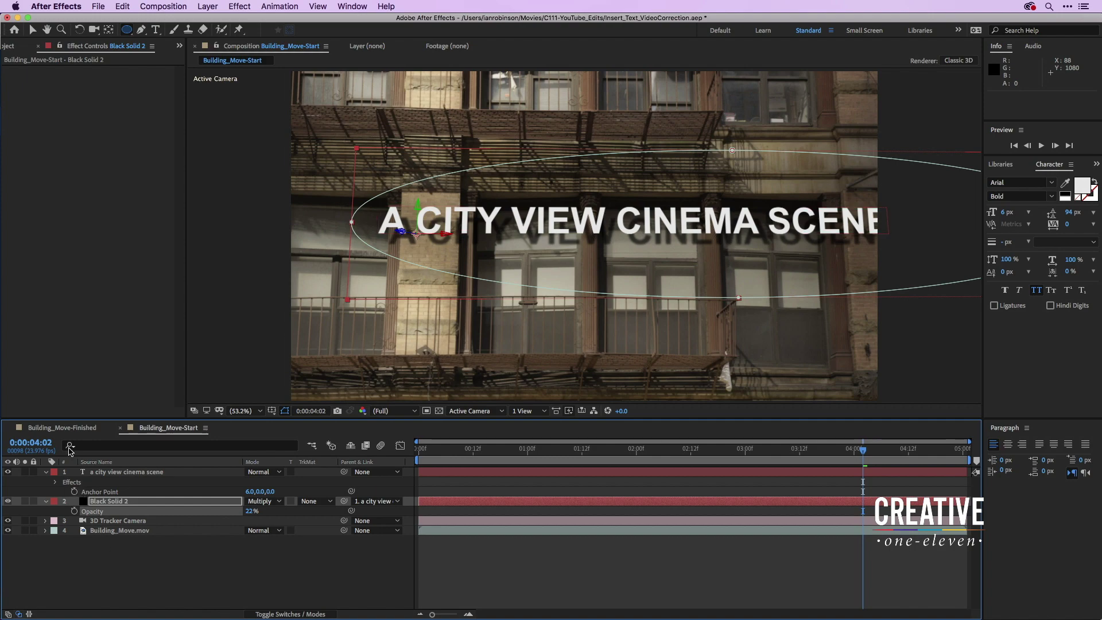
Compare with the Building_Move-Finished composition and set the text layer's Position Y to 810.2 in Building_Move-Start.
left_click(62, 429)
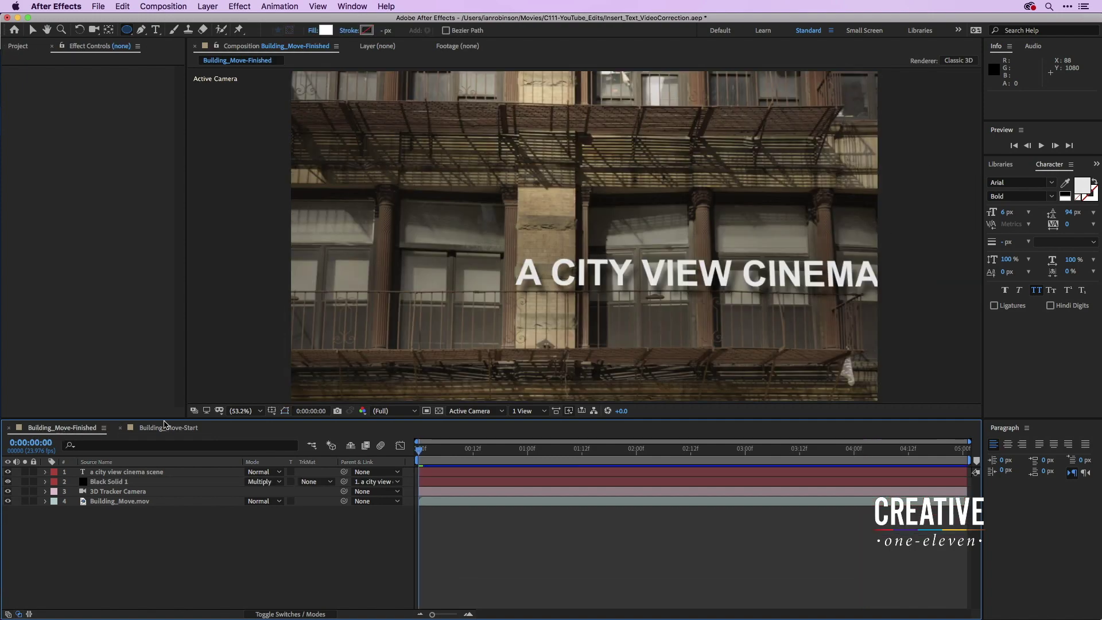
left_click(163, 429)
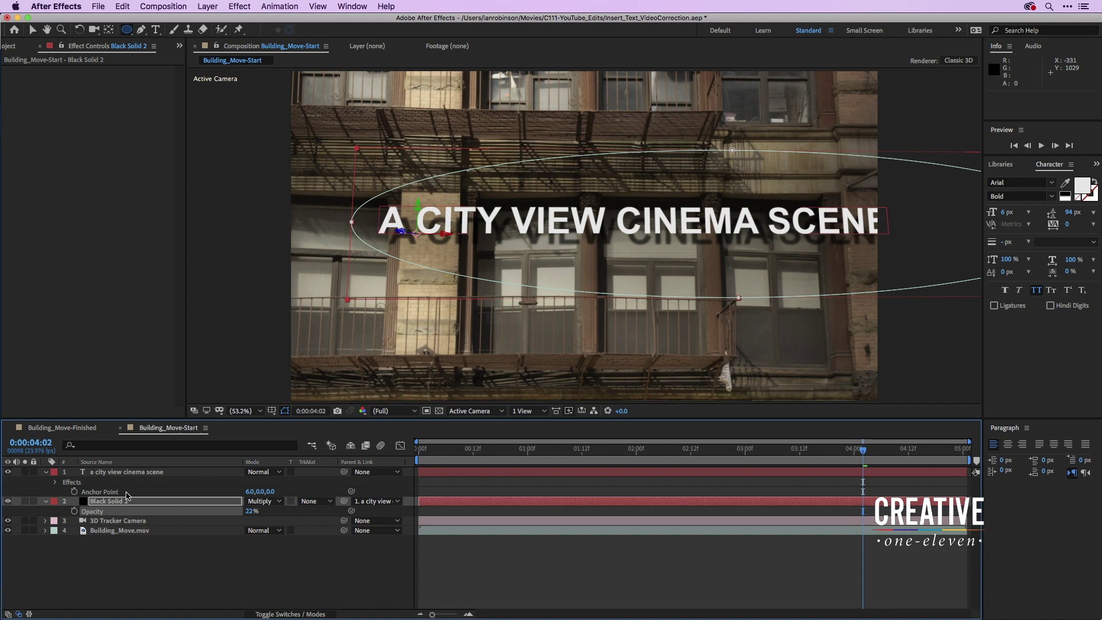
left_click(101, 503)
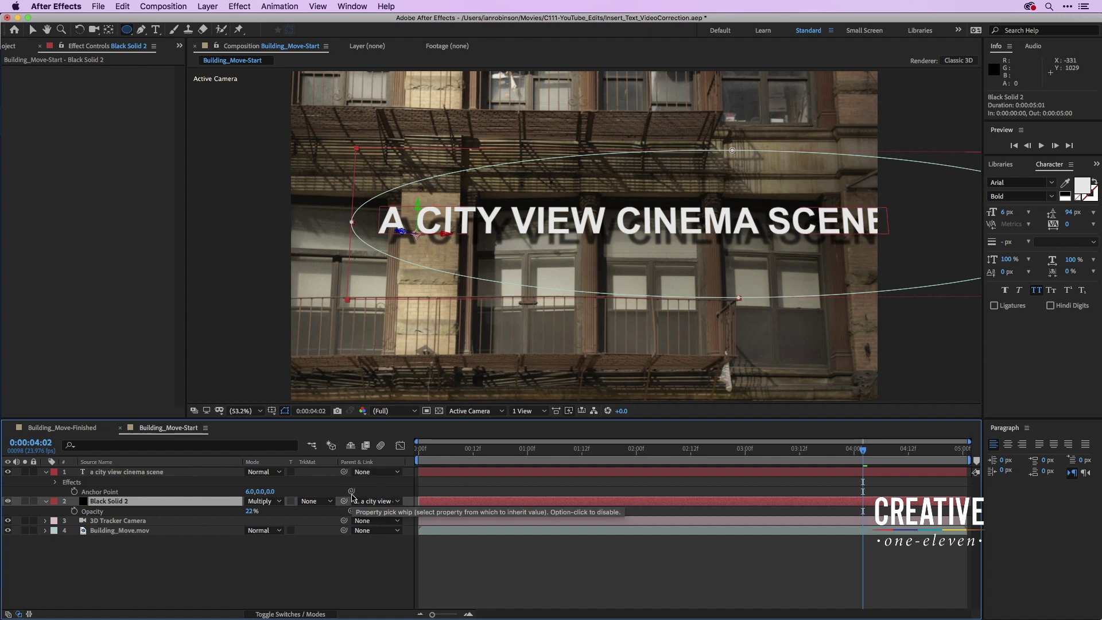
left_click(113, 472)
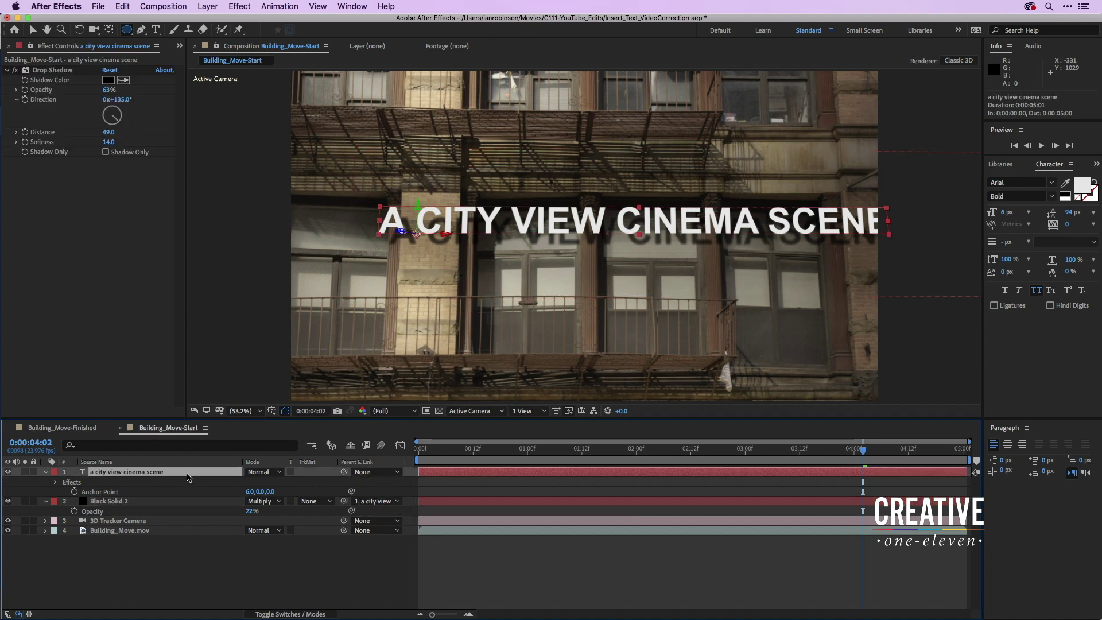
key("p")
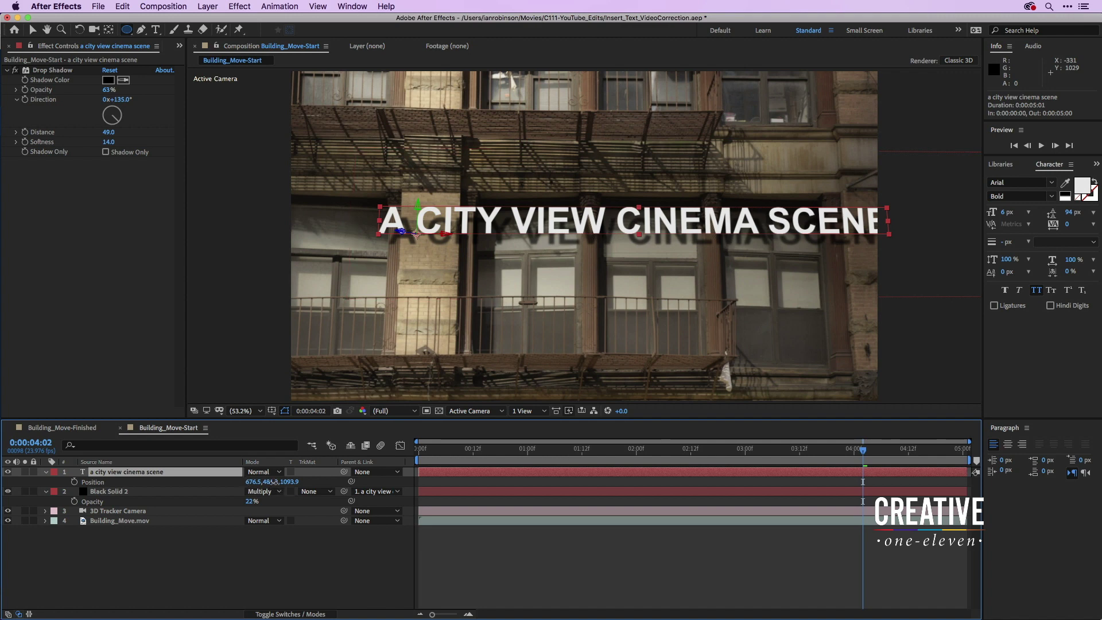
left_click_drag(273, 482, 461, 490)
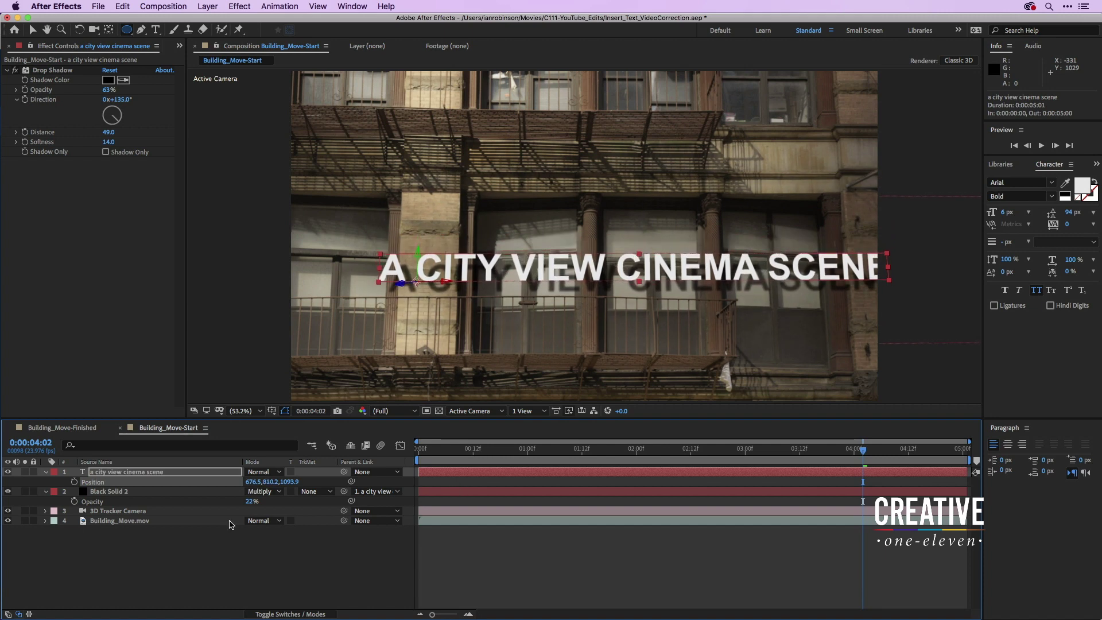
Scrub through the shot to check the text and its shading against the building, and preview it from the first frame.
left_click(112, 494)
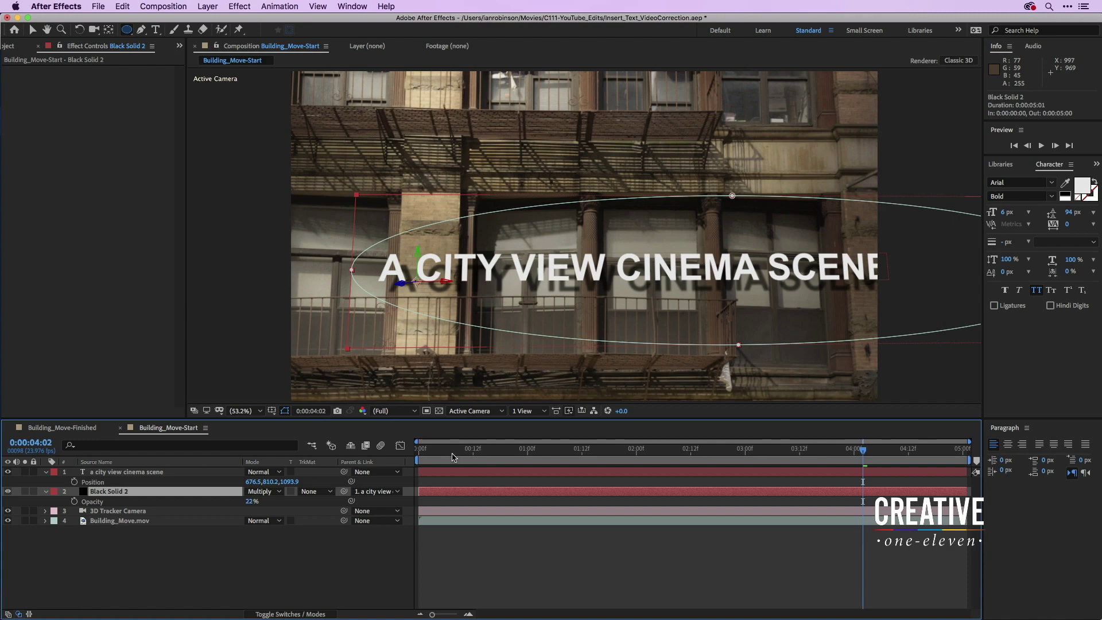
left_click_drag(453, 457, 755, 470)
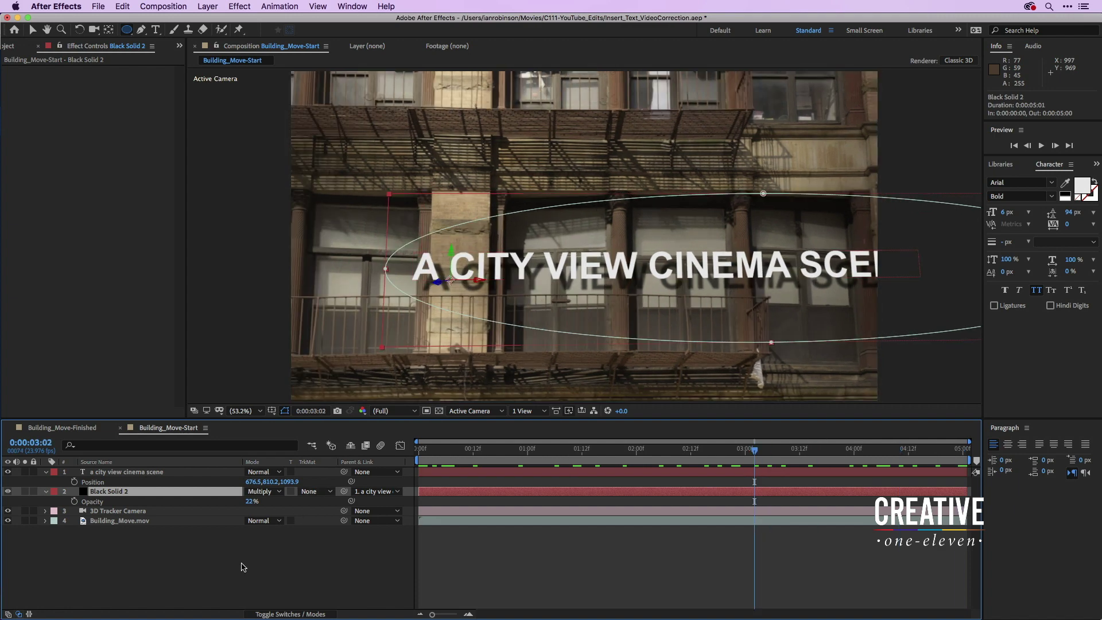
left_click(230, 574)
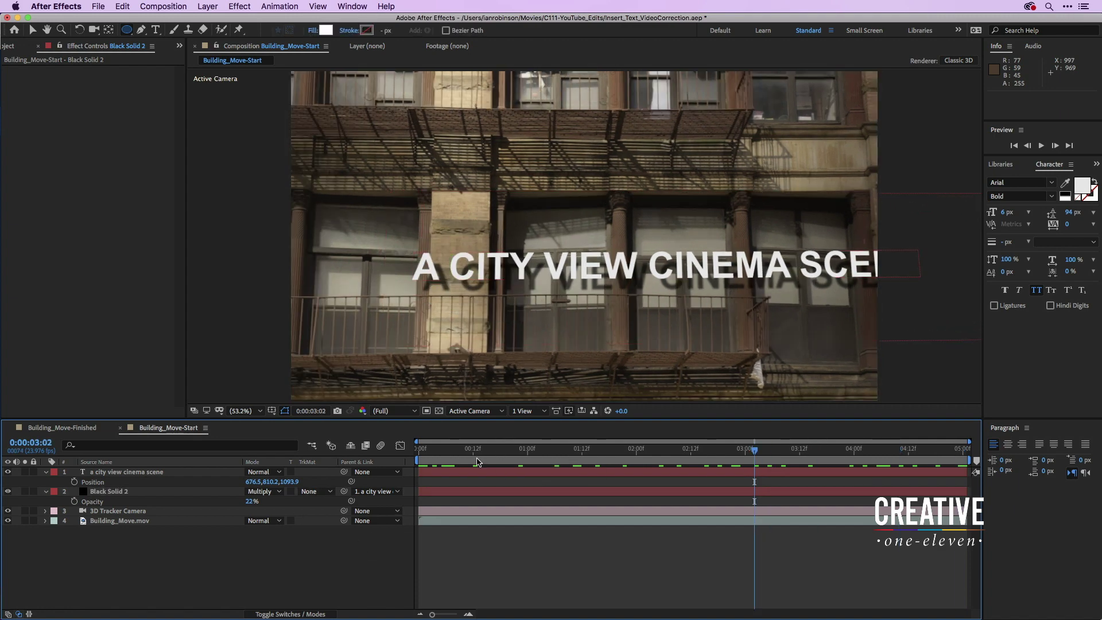
left_click_drag(477, 461, 346, 466)
key("space")
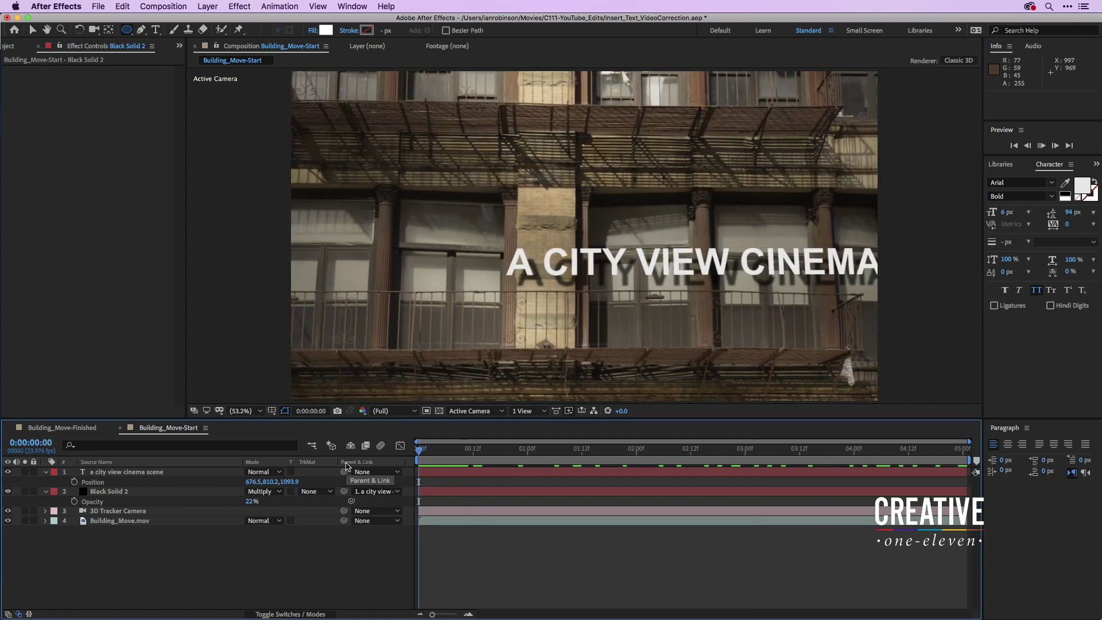